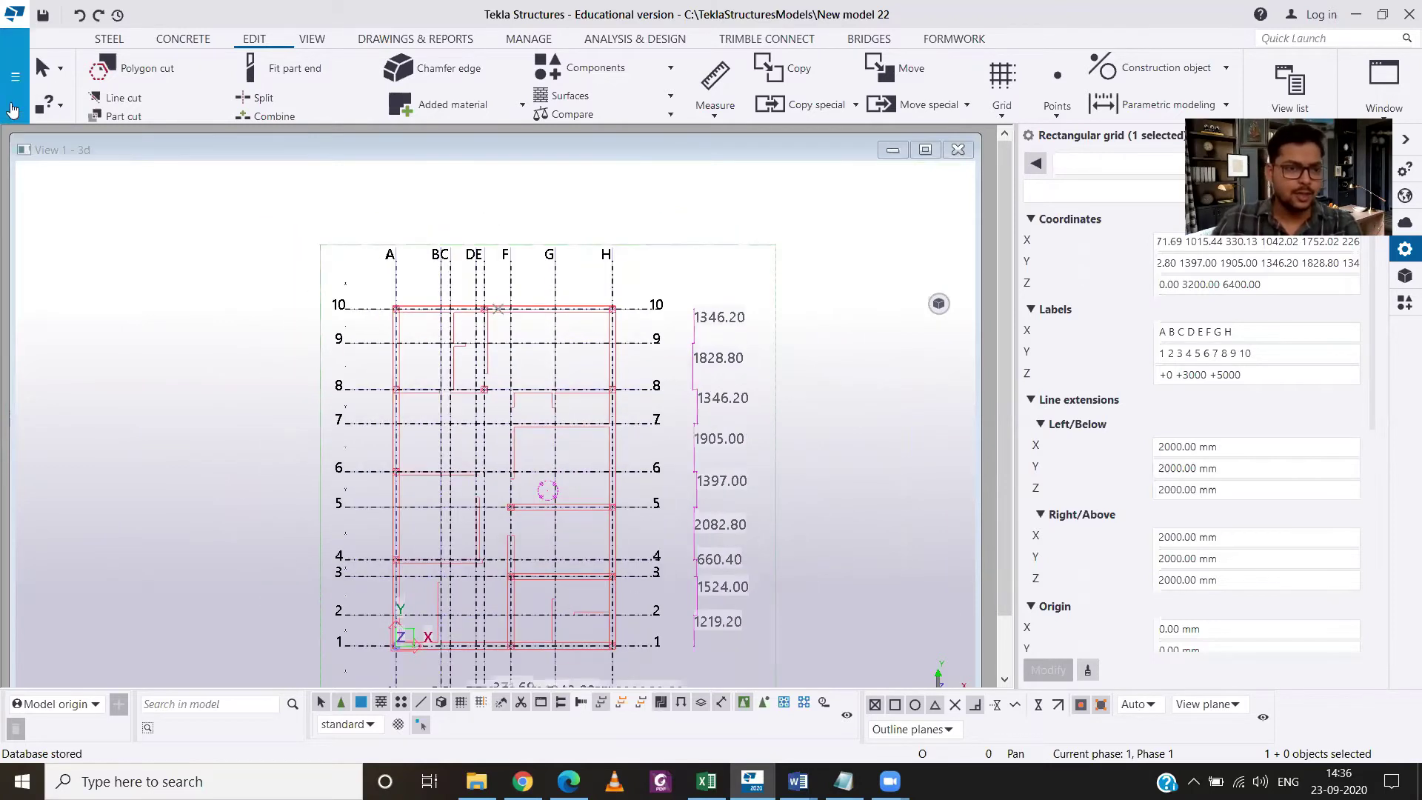
Create a new single-user model named "importing grid lines" from the Blank template
left_click(15, 16)
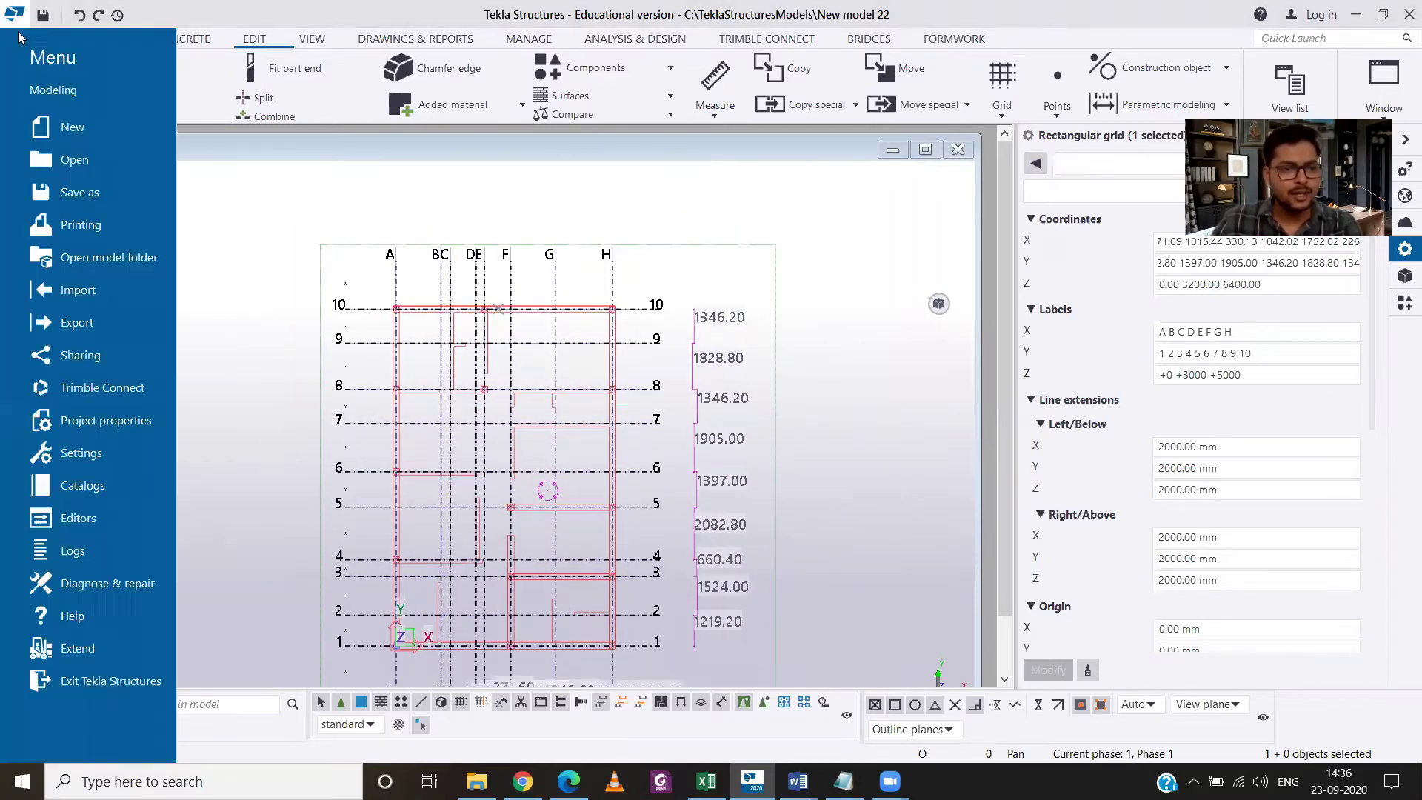
left_click(76, 131)
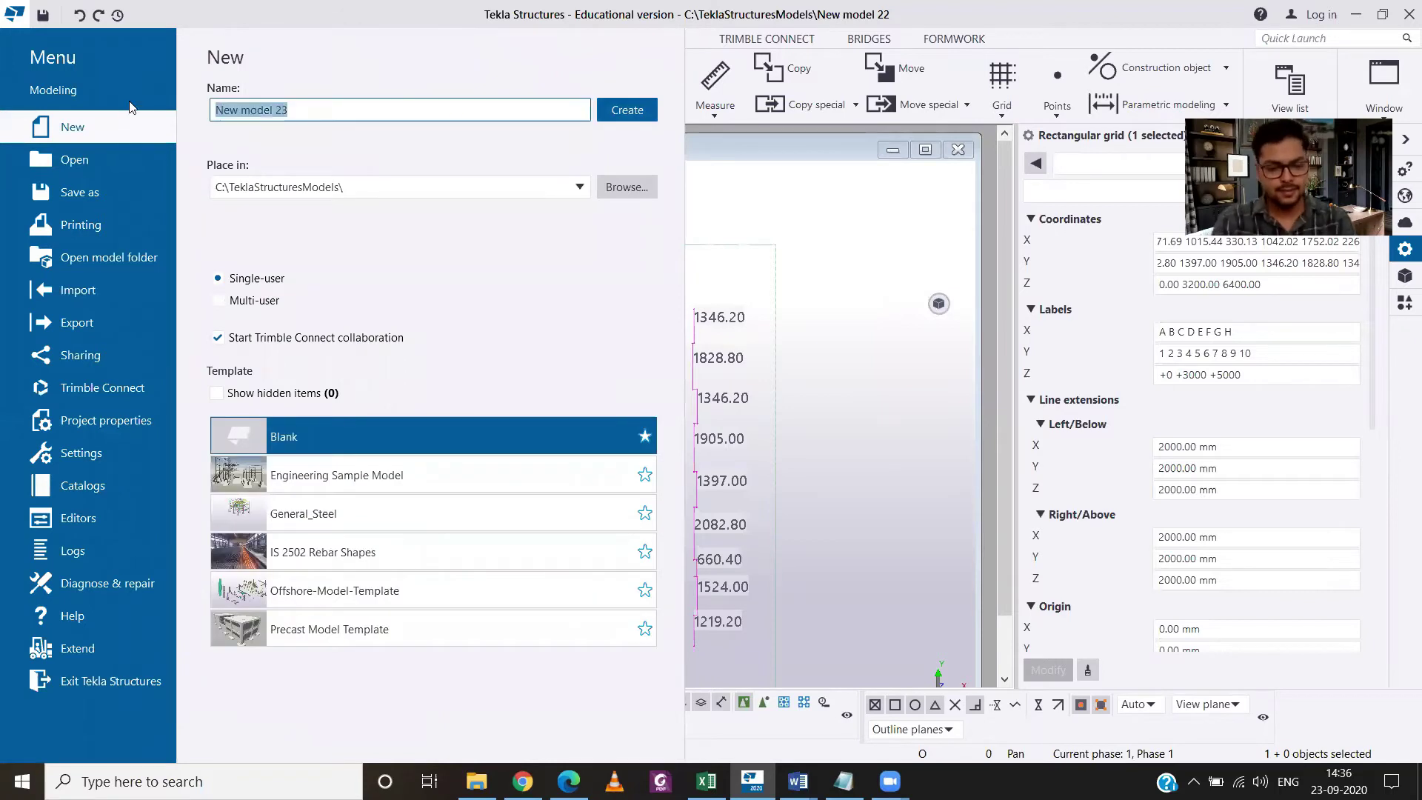
type("importing grid ")
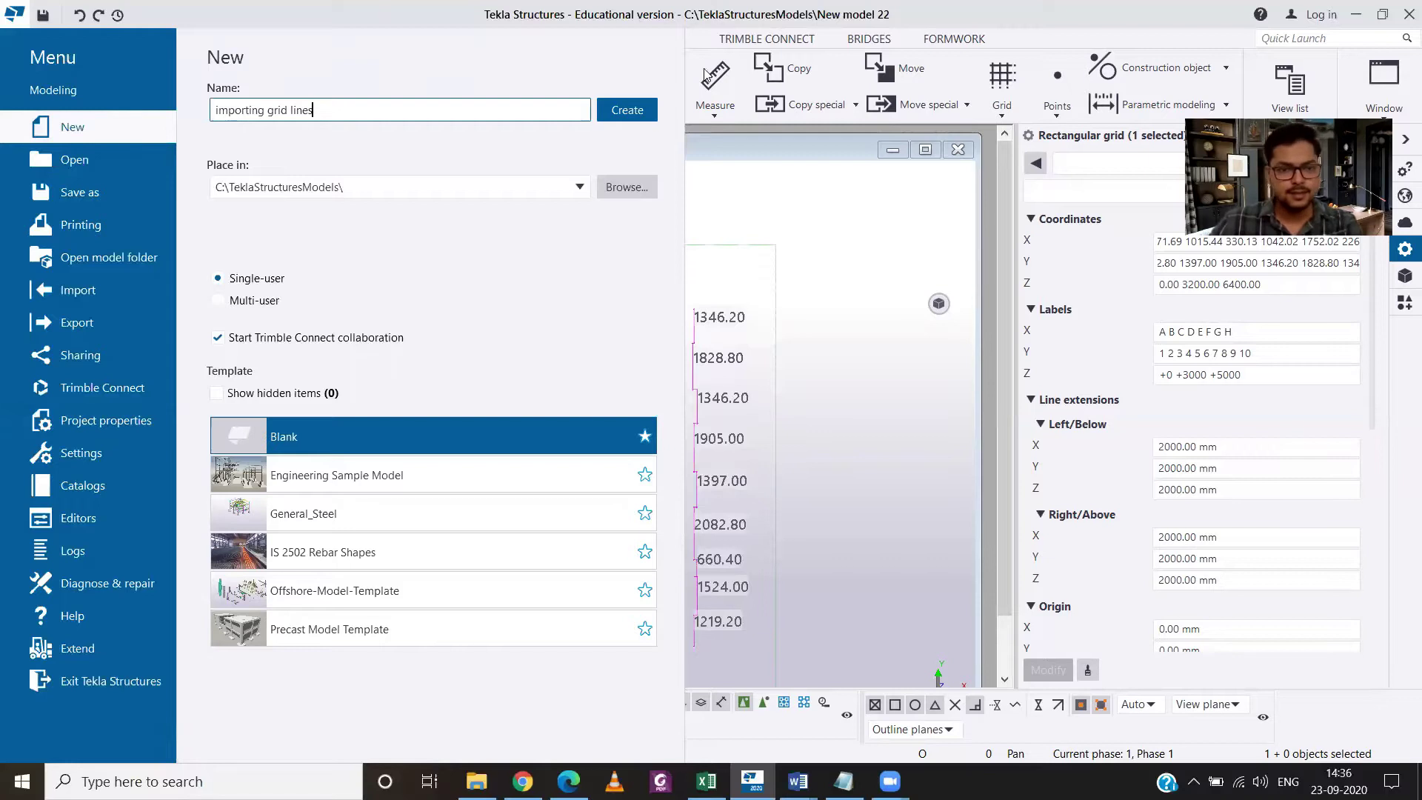
type("lines")
left_click(616, 113)
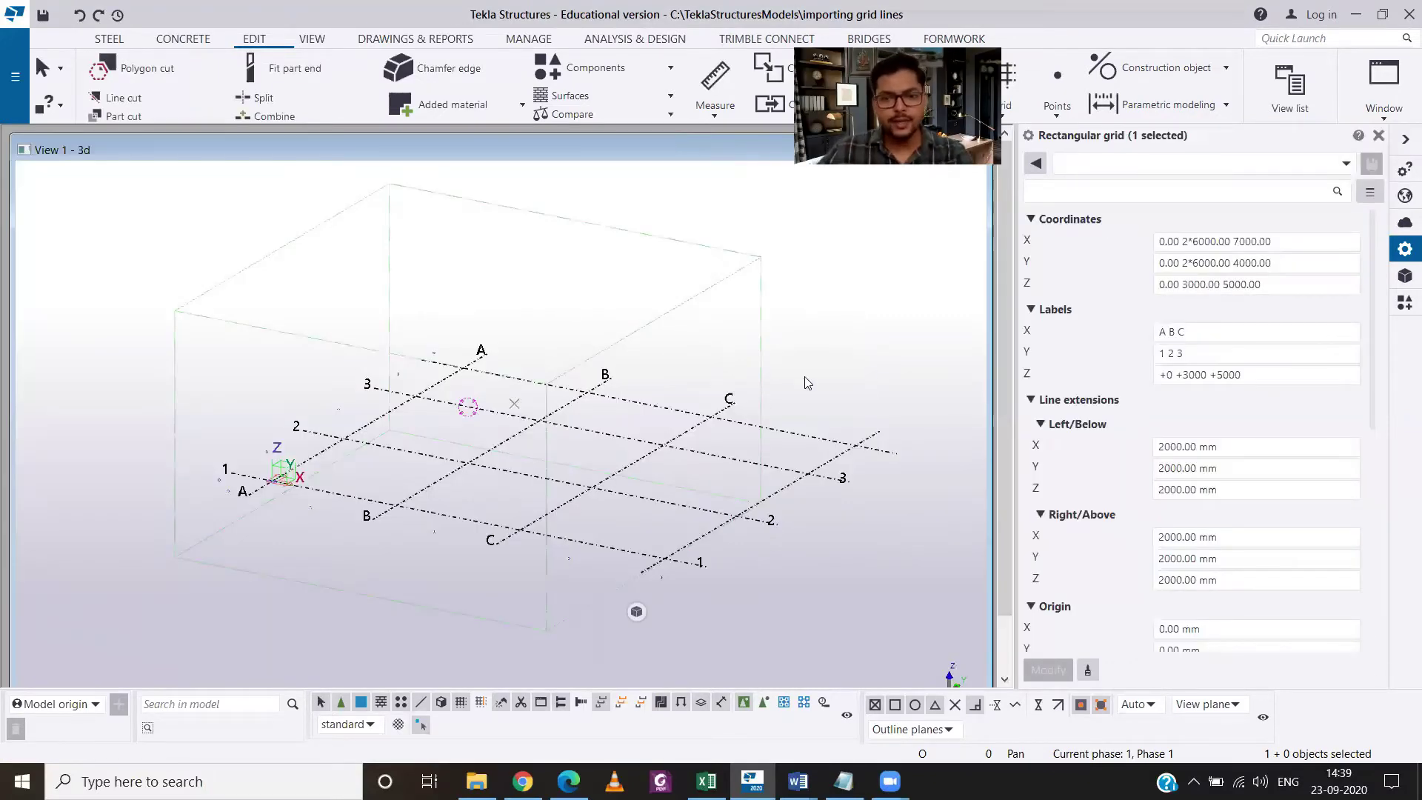
Set both the X and Y coordinates of the rectangular grid to 0.00 2*6000.00
left_click(1298, 240)
double_click(1254, 243)
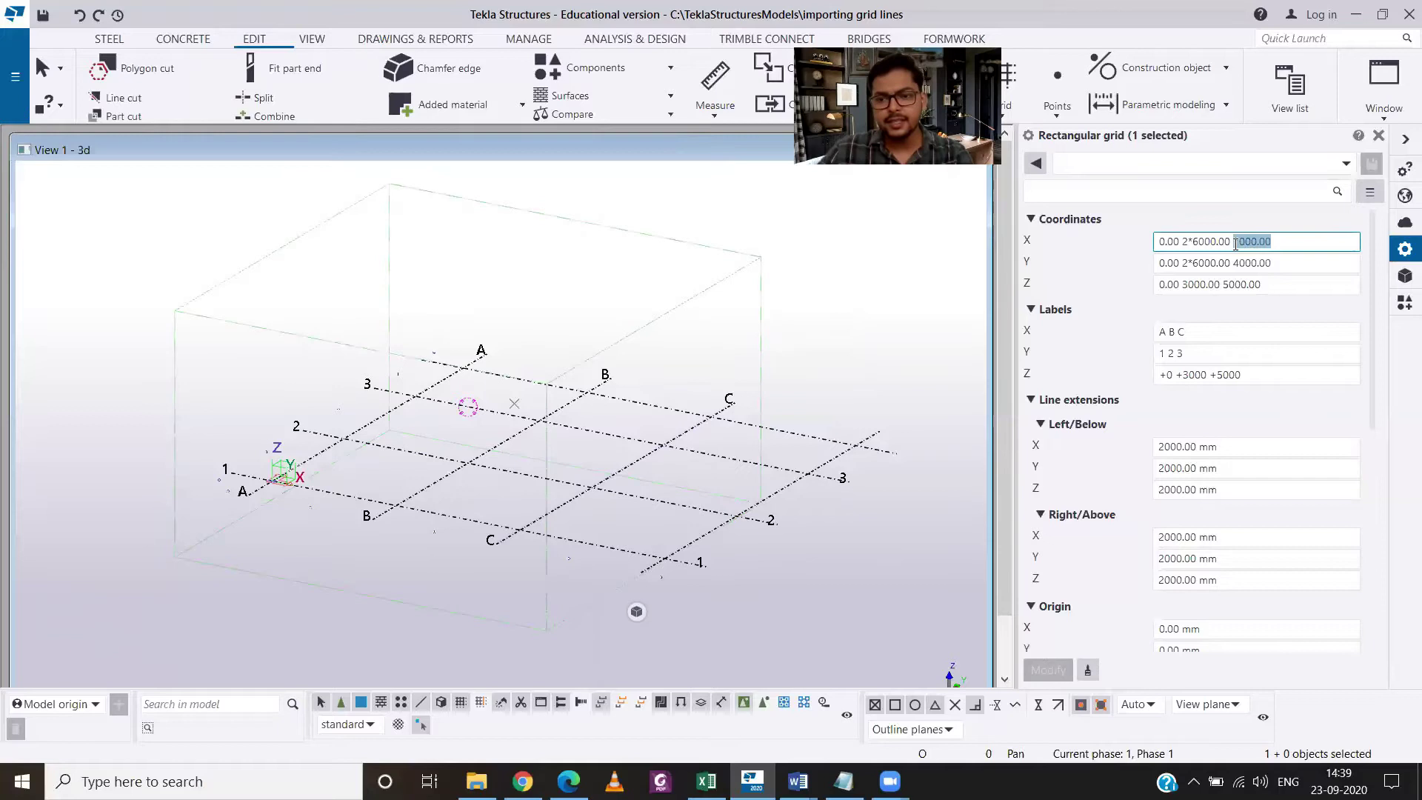
key("BackSpace")
key("Return")
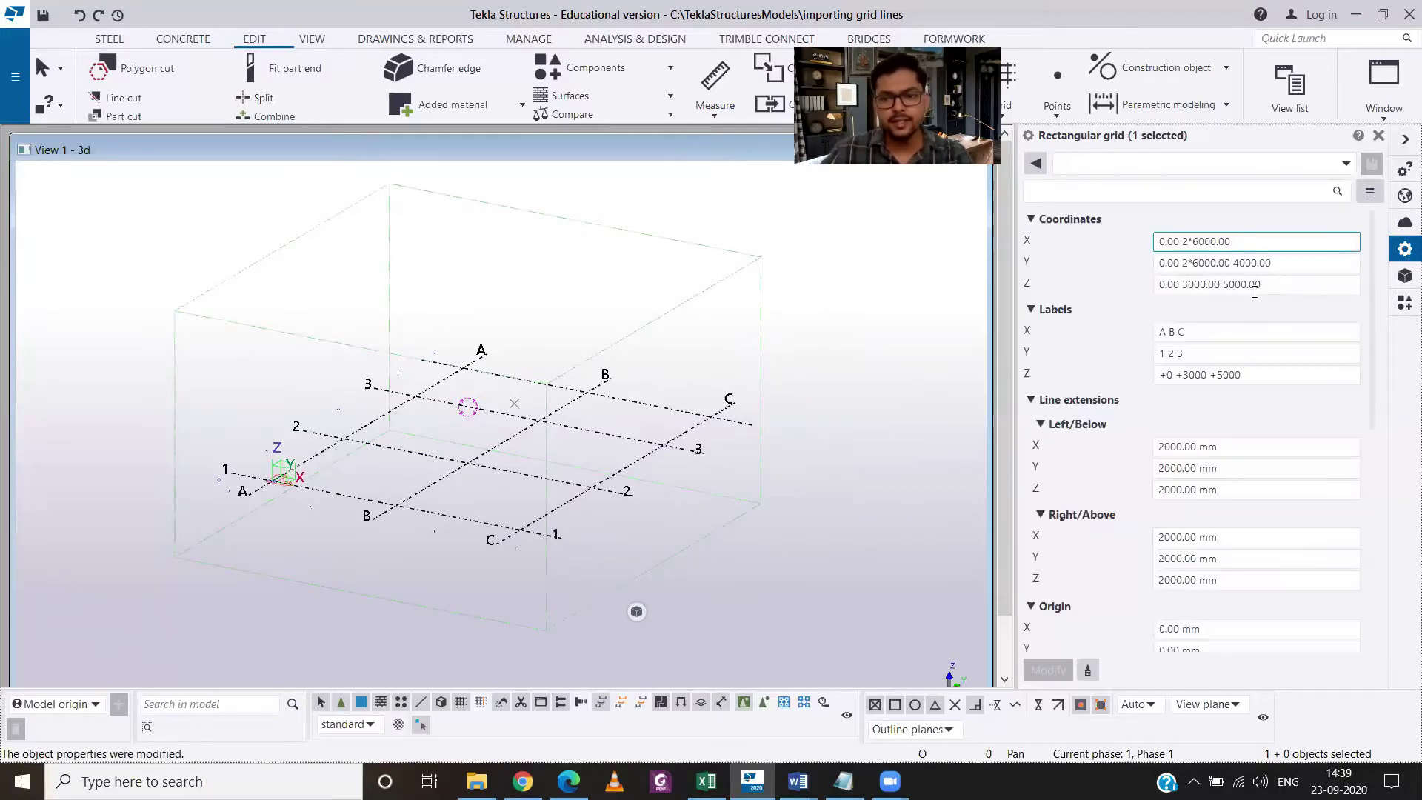
double_click(1232, 267)
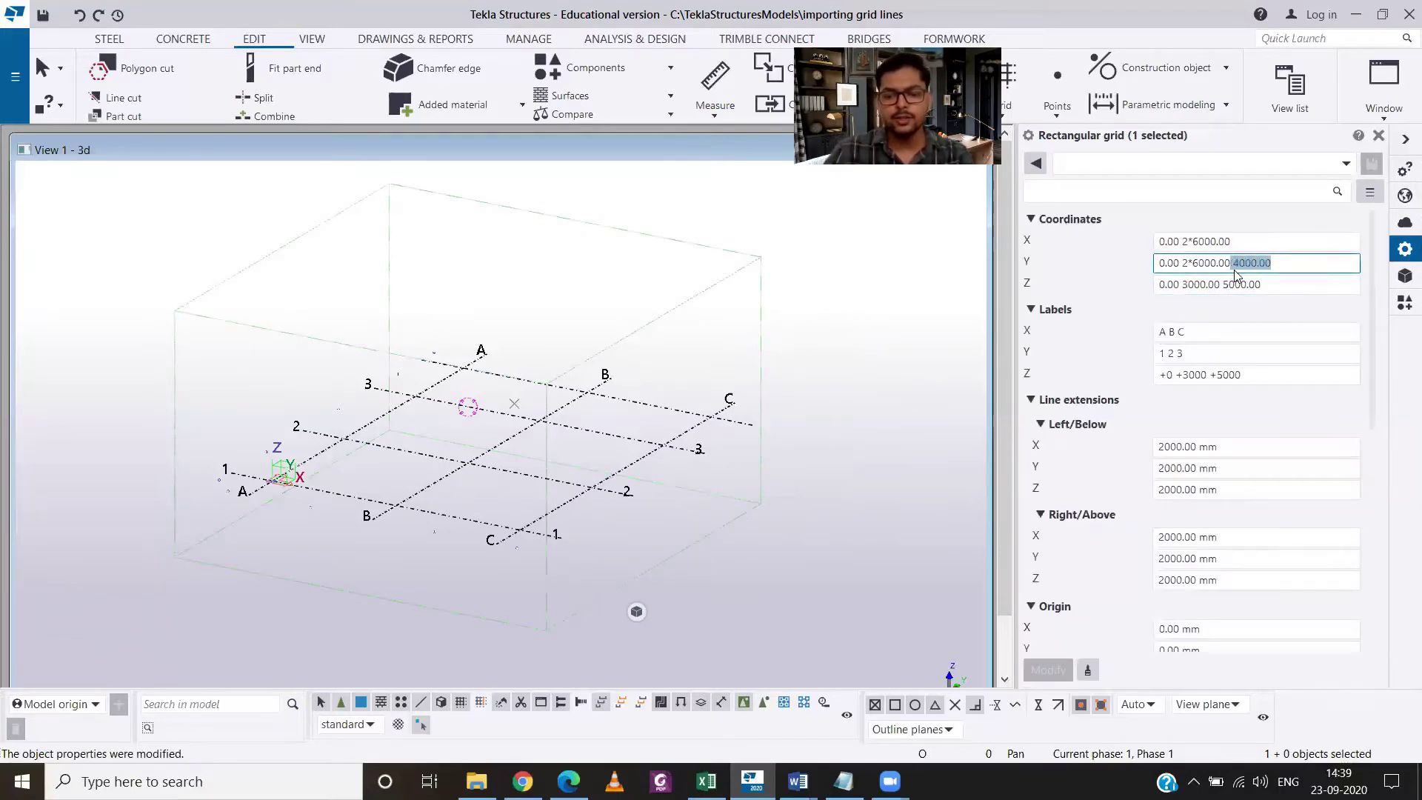
key("BackSpace")
key("Return")
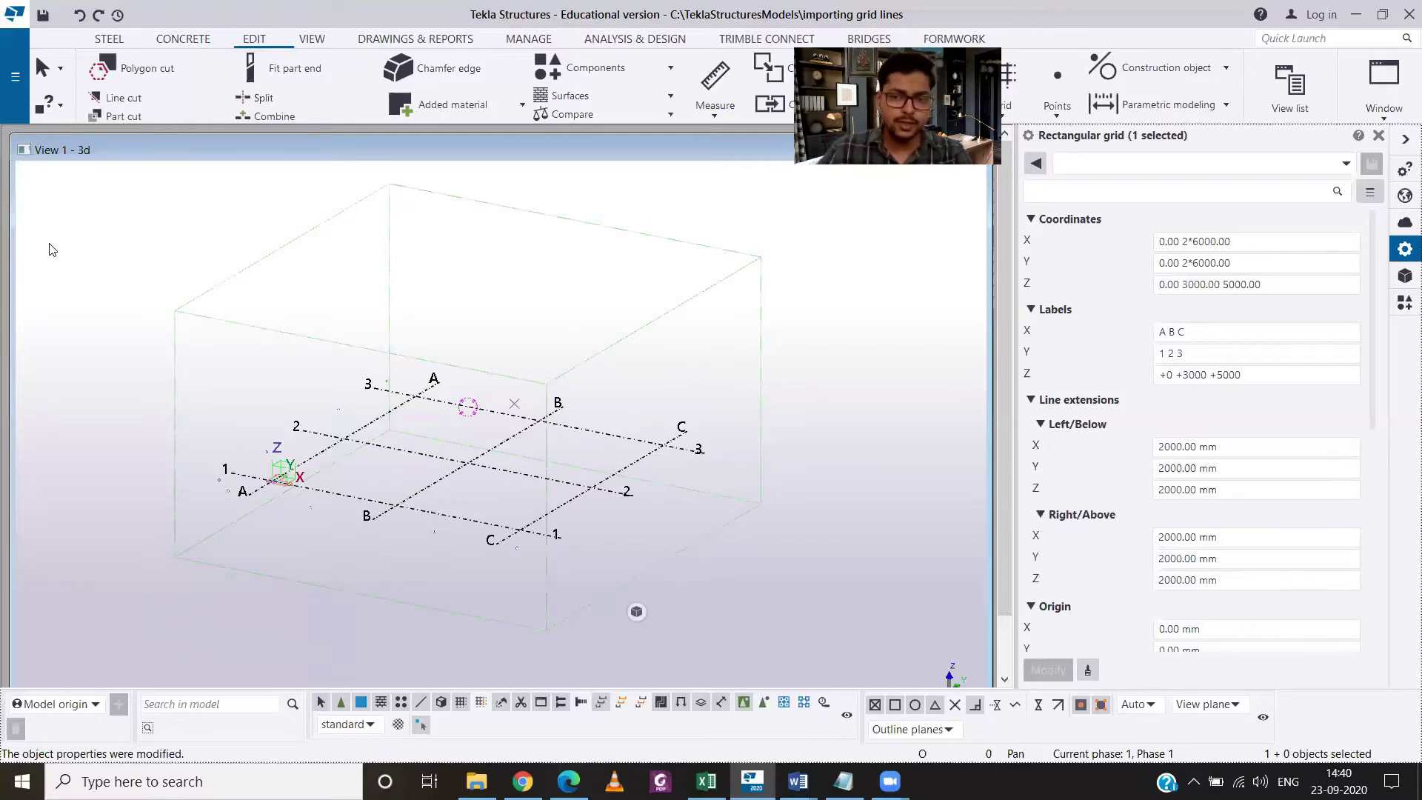
Import the DWG drawing "Centerline for TSD" from the Tekla structures folder as reference lines
left_click(16, 106)
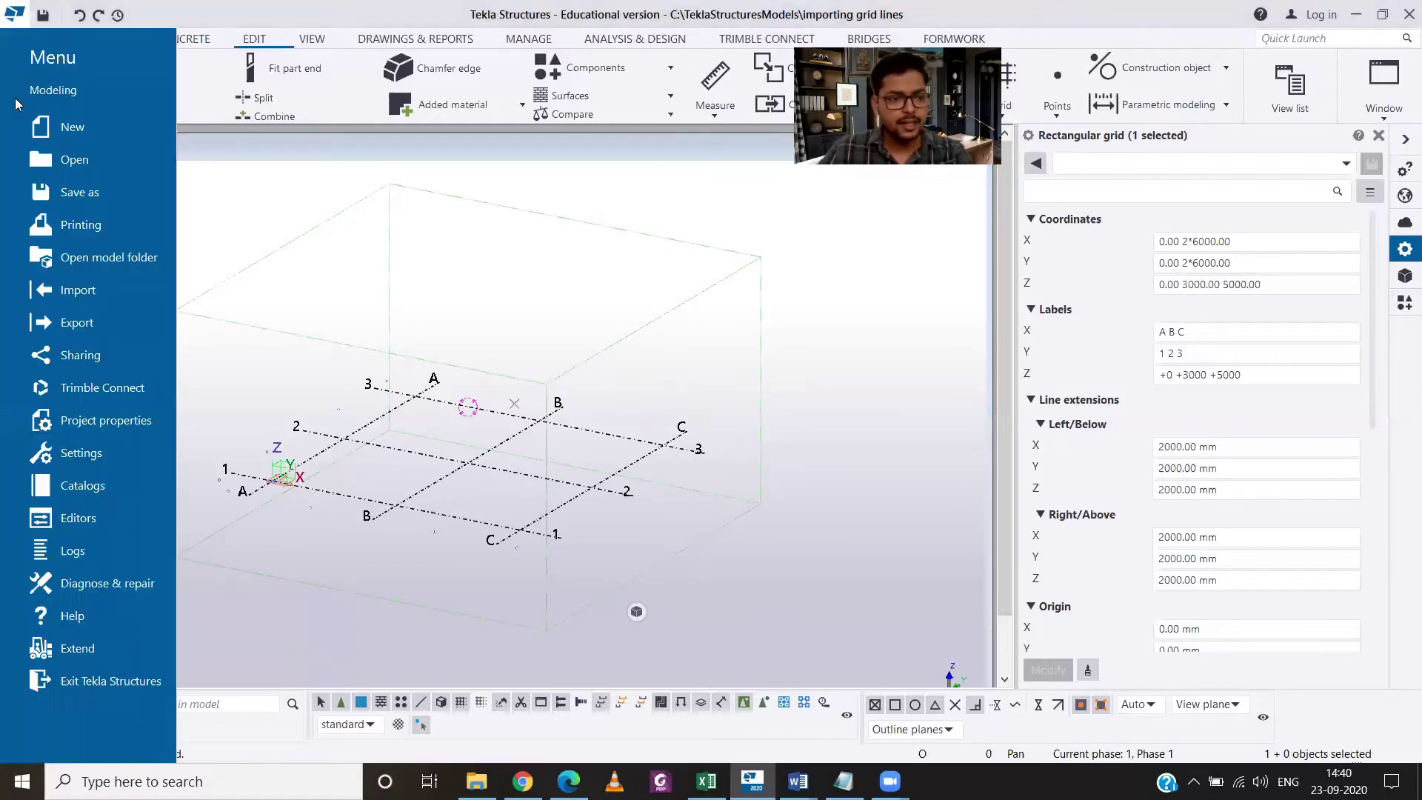
left_click(81, 292)
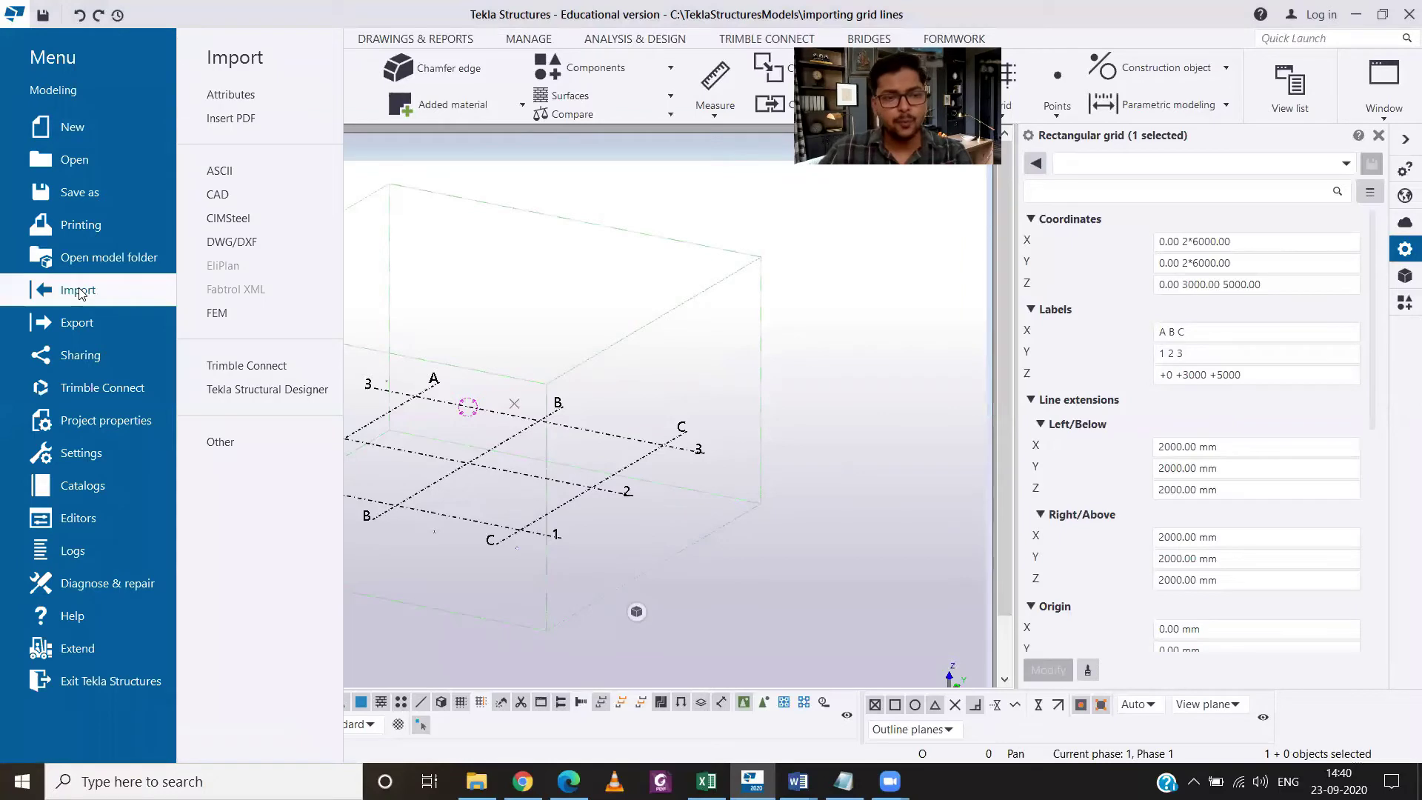
left_click(252, 241)
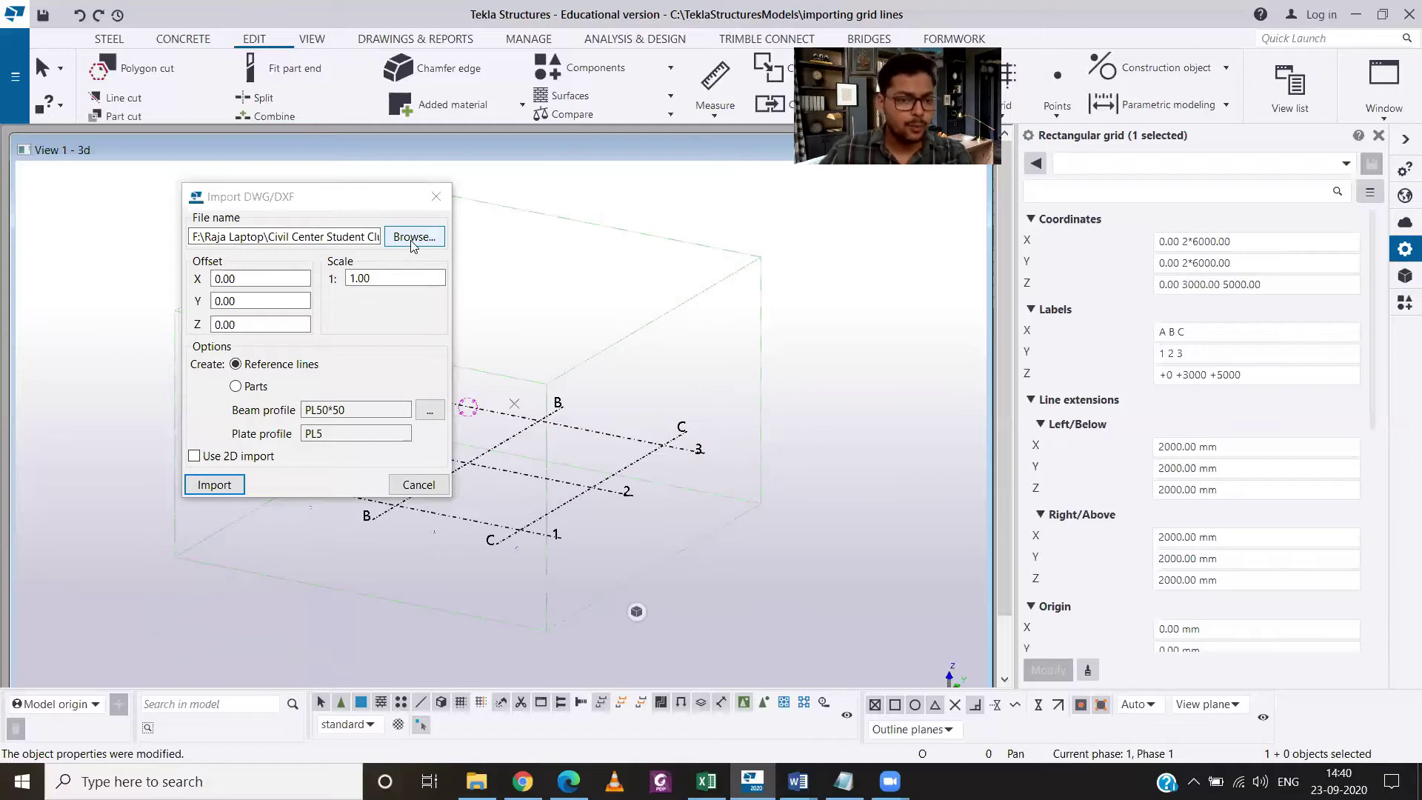
left_click(412, 237)
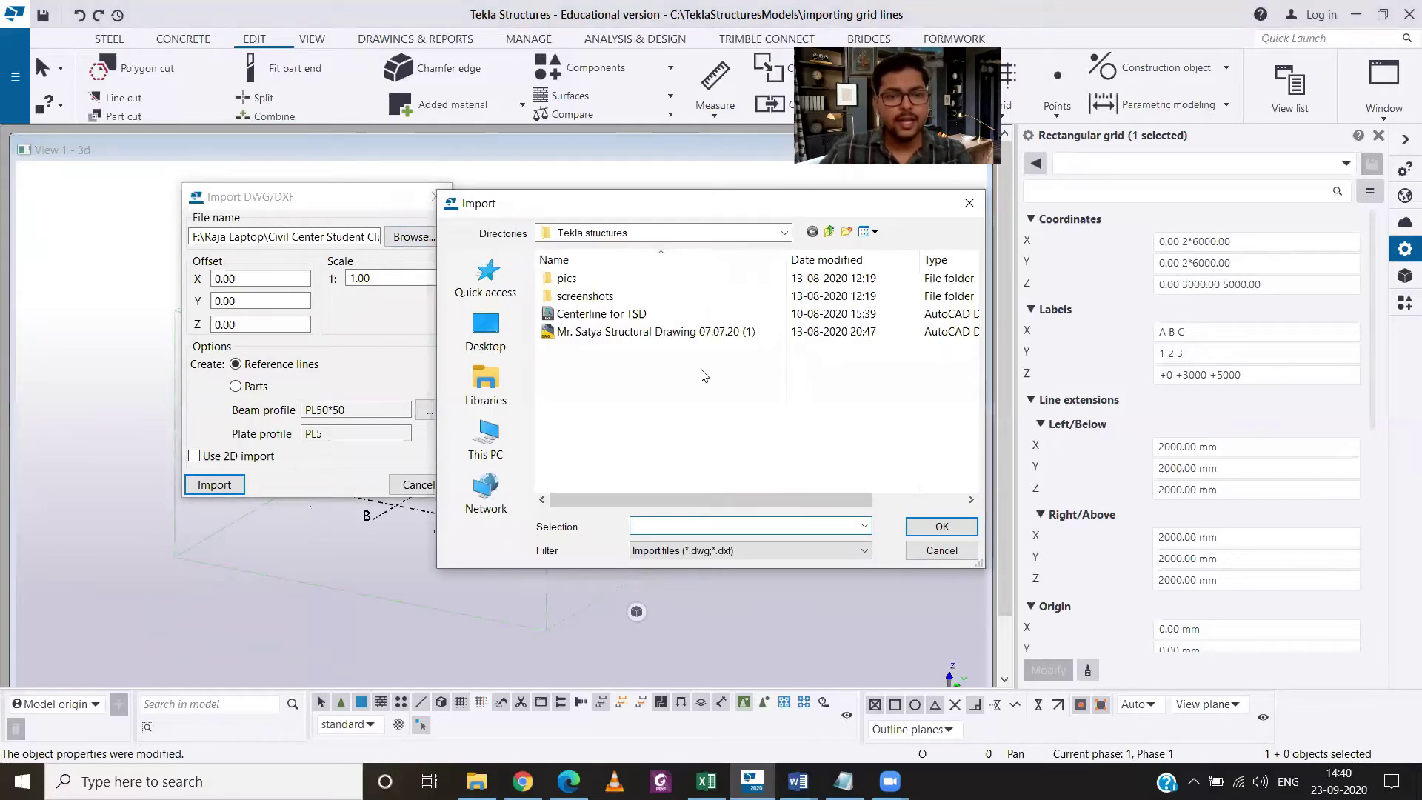
left_click_drag(658, 209, 750, 220)
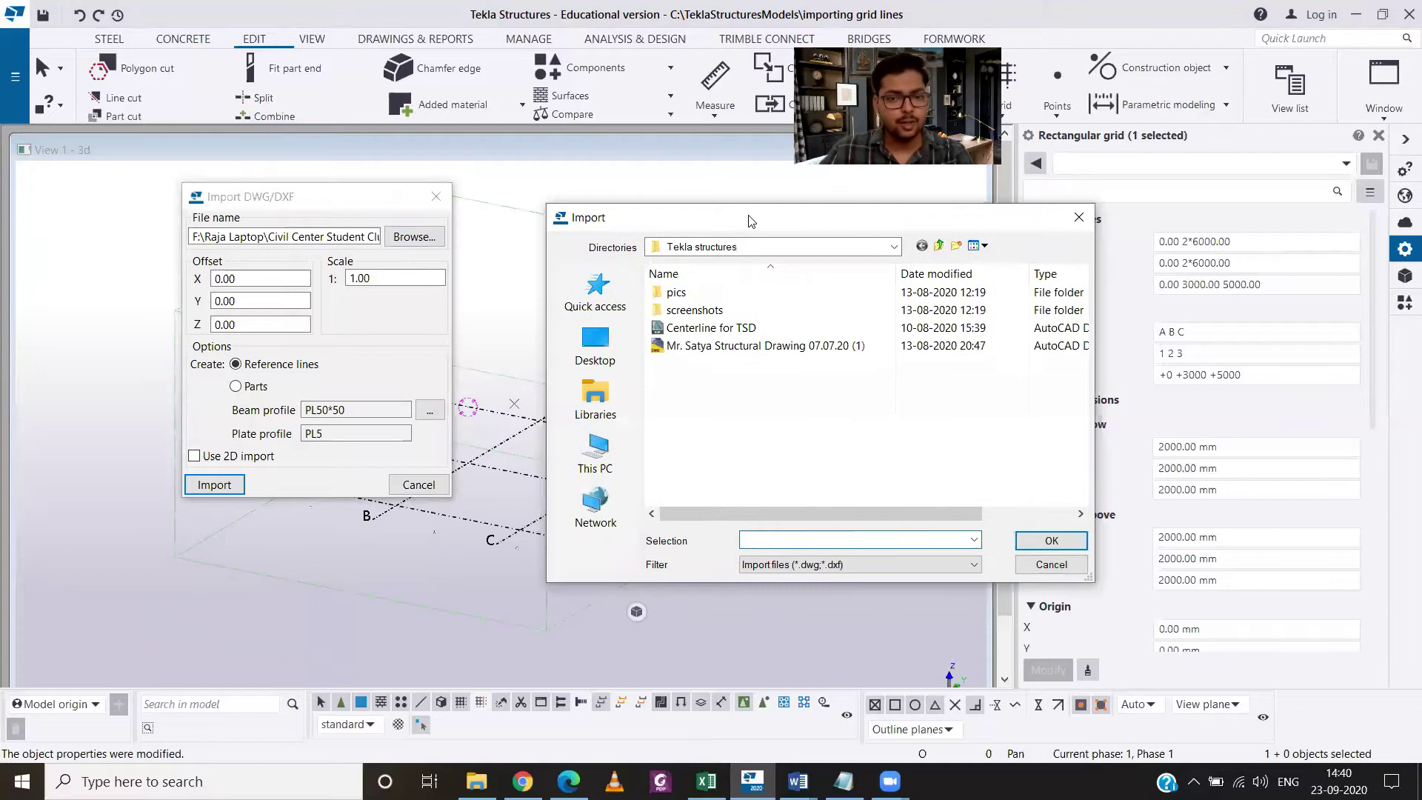
left_click(743, 335)
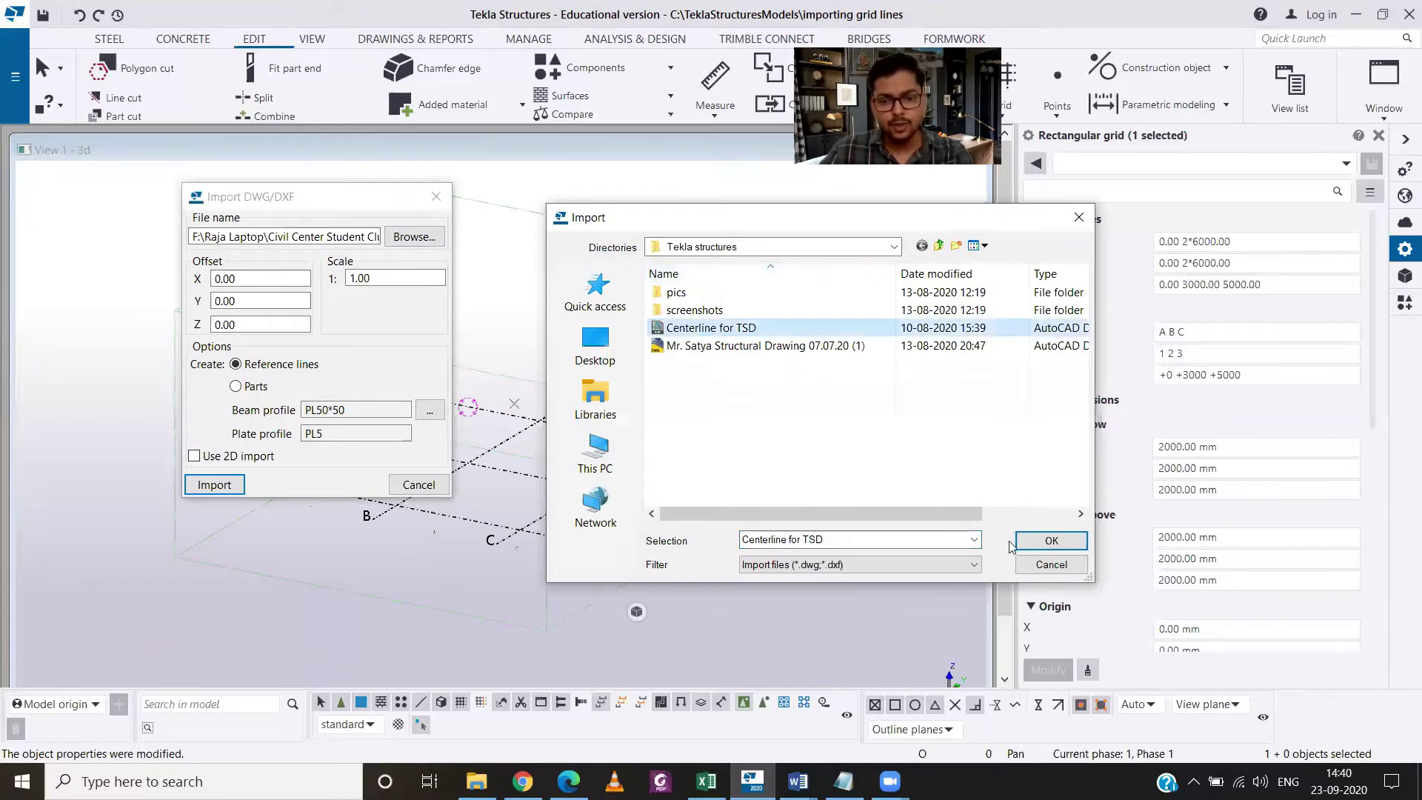
left_click(1046, 542)
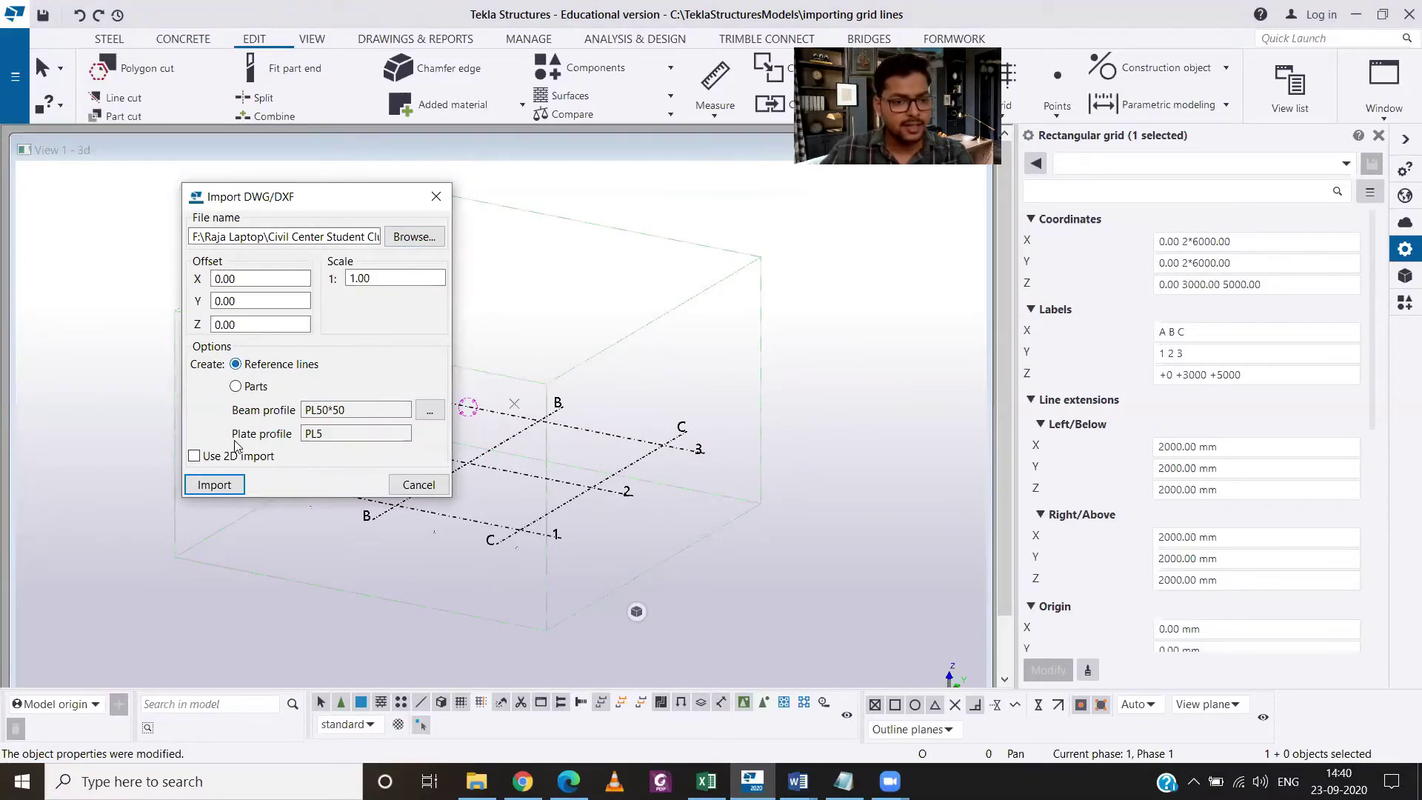
left_click(222, 486)
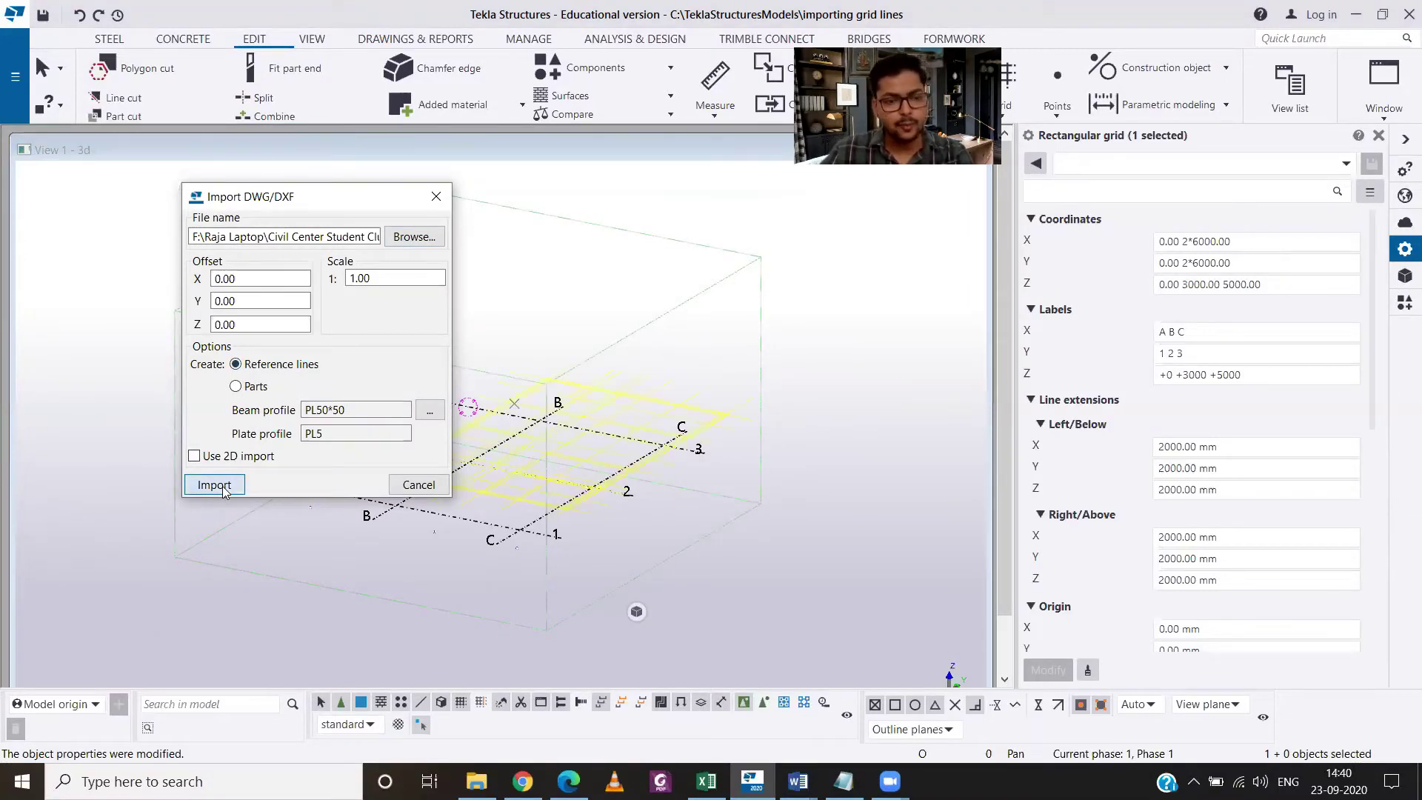
left_click(689, 588)
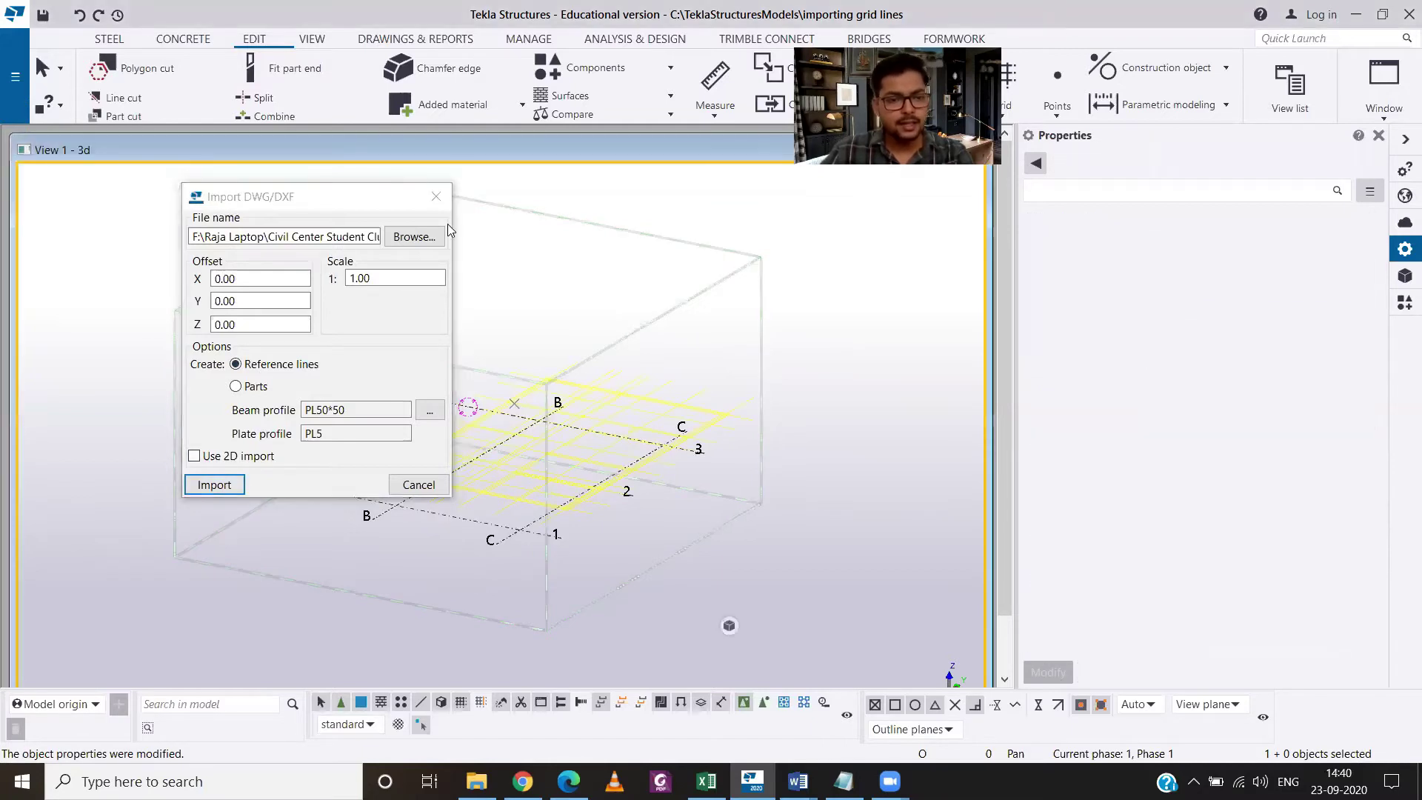
left_click(430, 195)
Select all the imported construction lines and change their color to red
left_click_drag(392, 320, 757, 592)
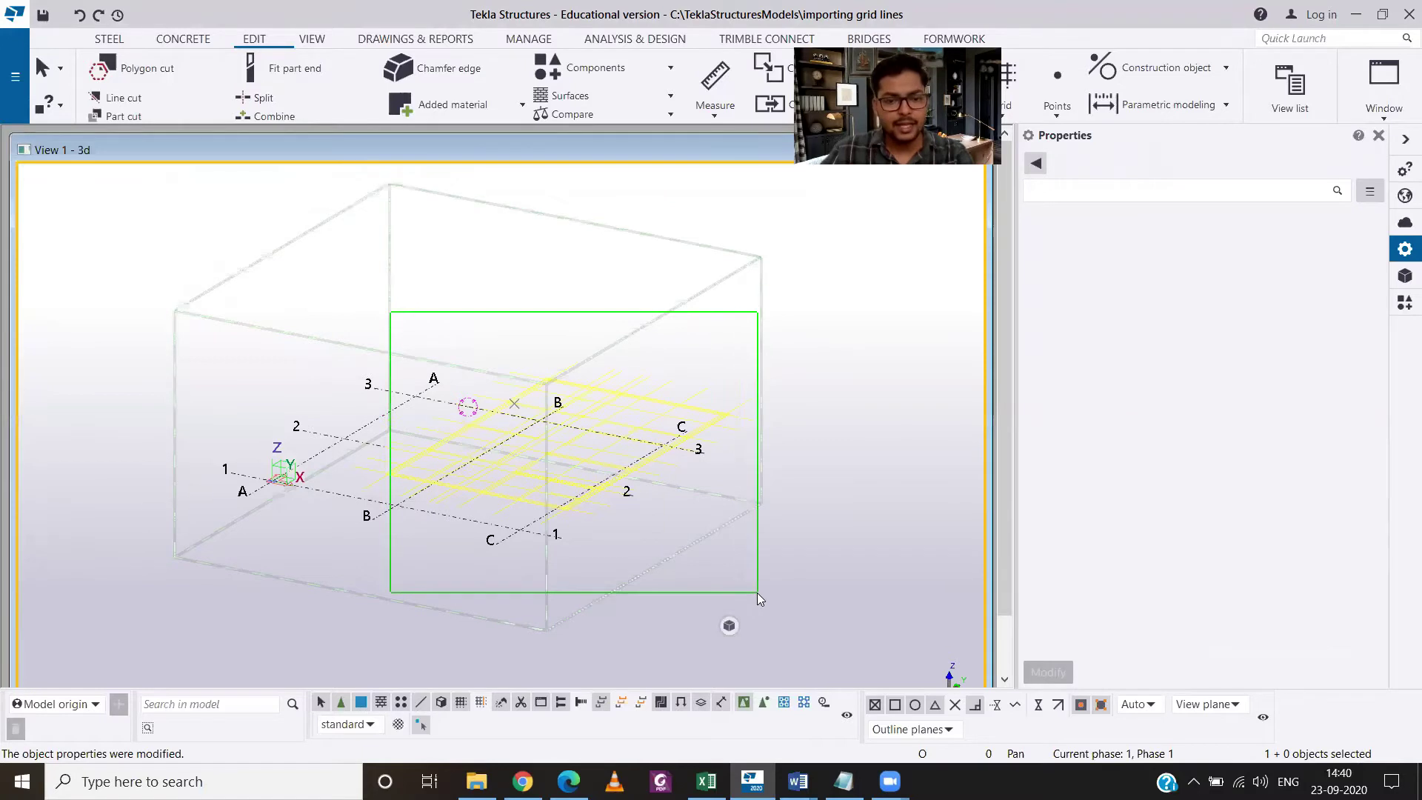
left_click(695, 598)
left_click_drag(655, 635, 804, 636)
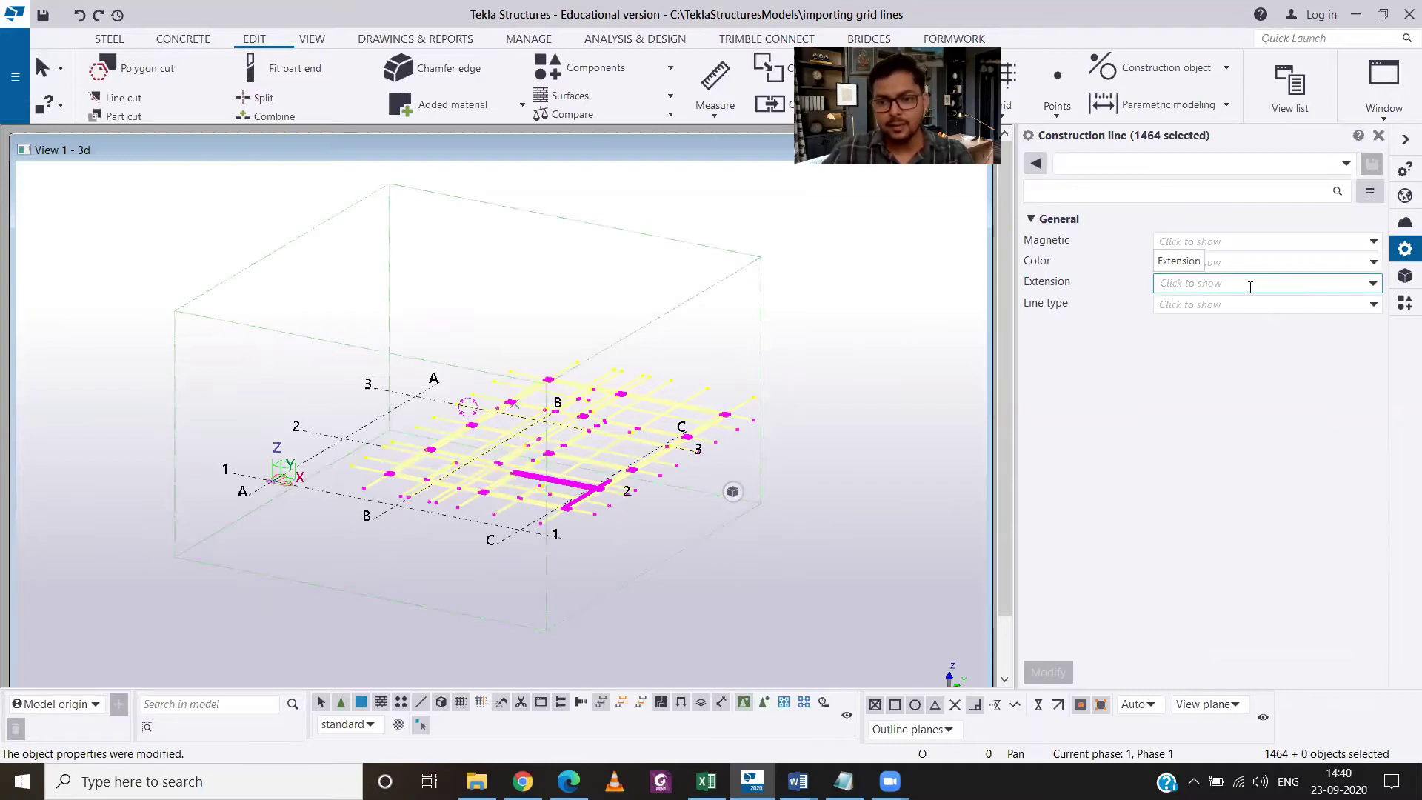
left_click(1279, 263)
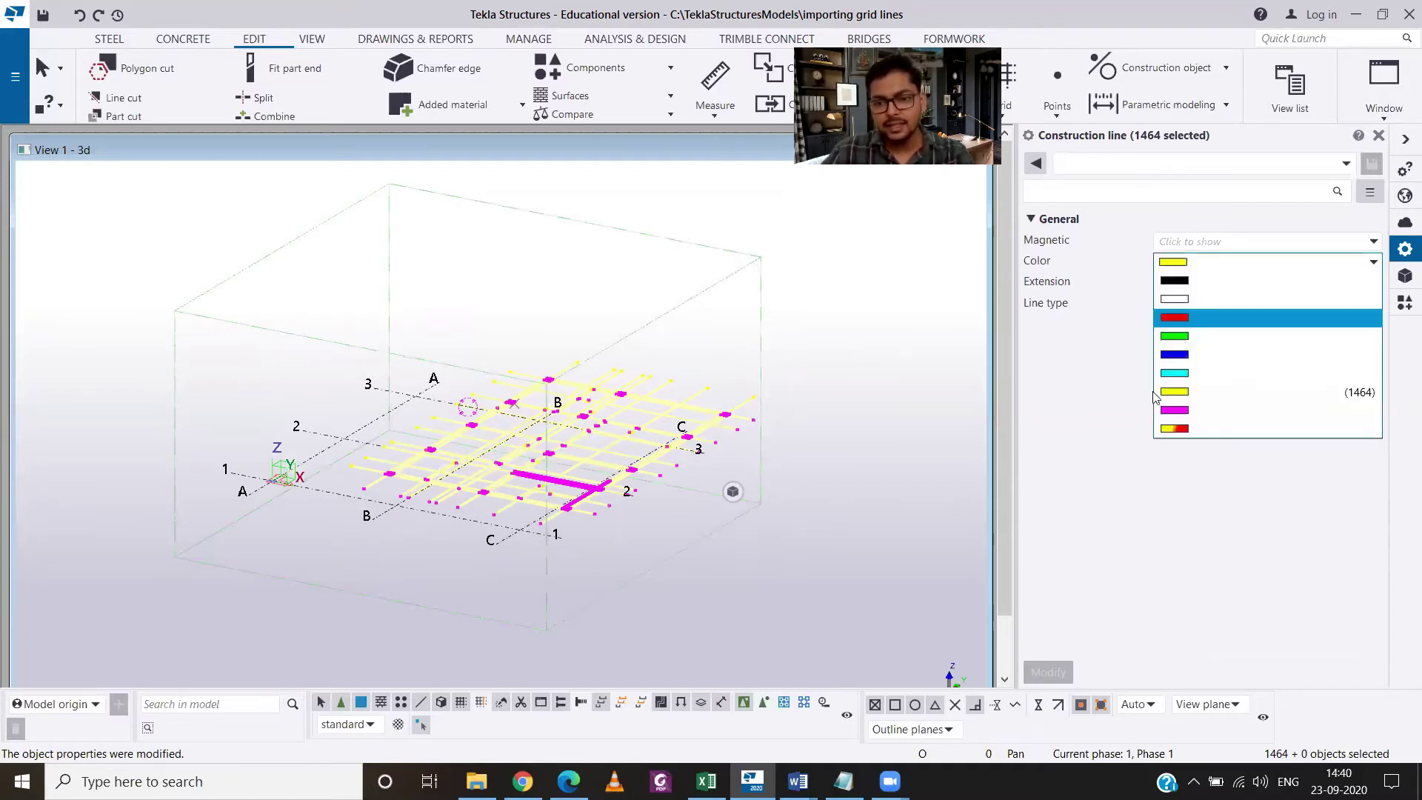
left_click(1176, 318)
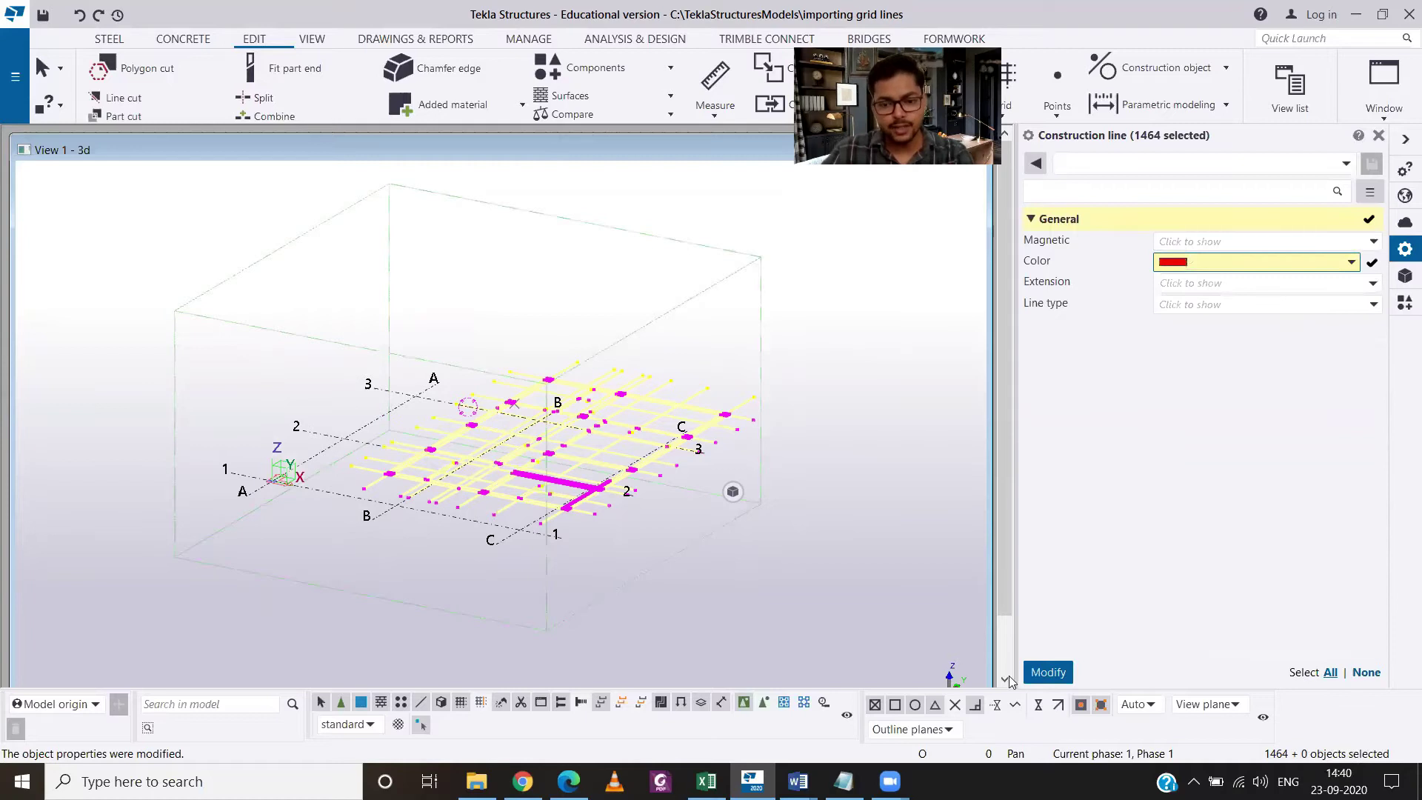
left_click(1048, 672)
left_click(542, 636)
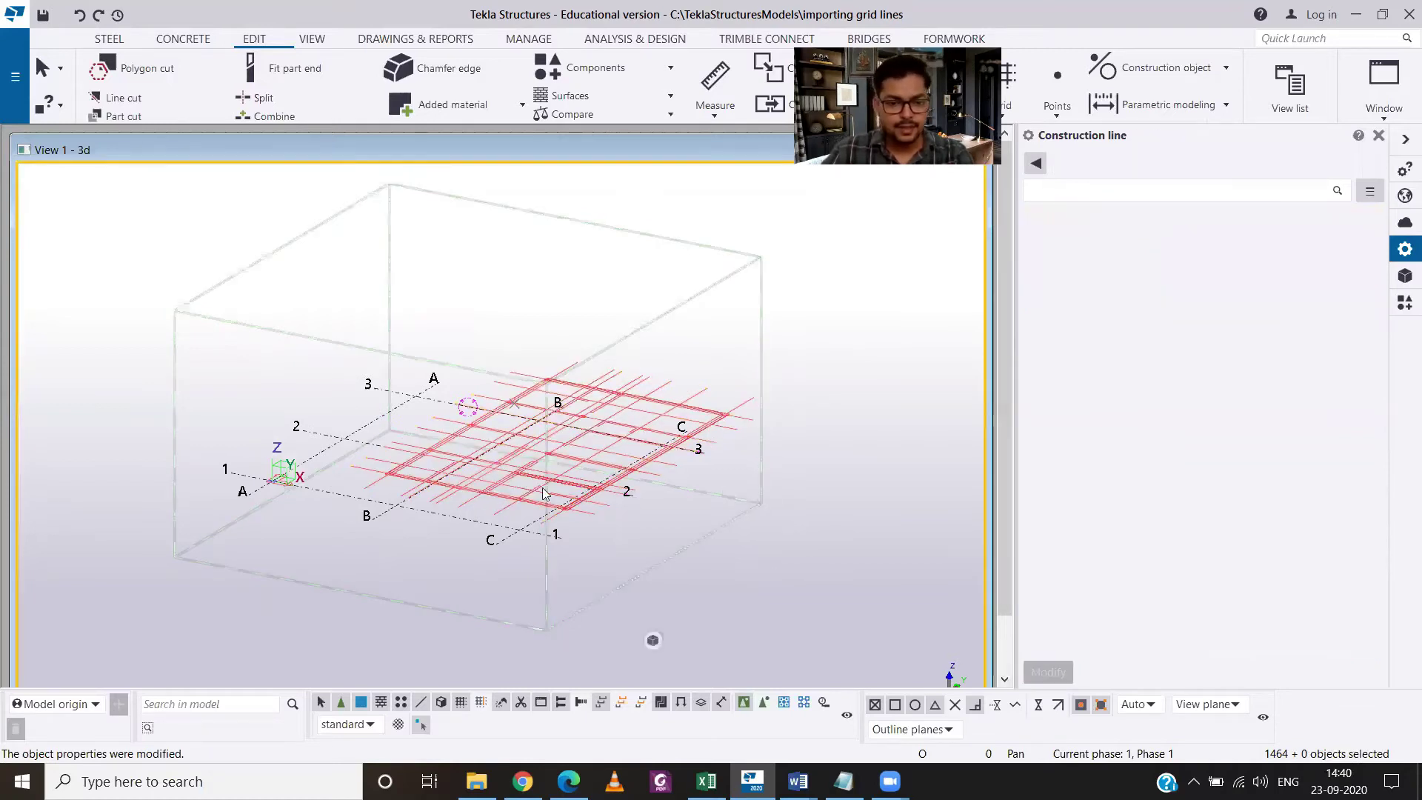
In plan view, select only the long centerlines that extend beyond the floor plan and change their color to blue
scroll(520, 465, "up", 7)
scroll(520, 465, "down", 6)
key("ctrl+p")
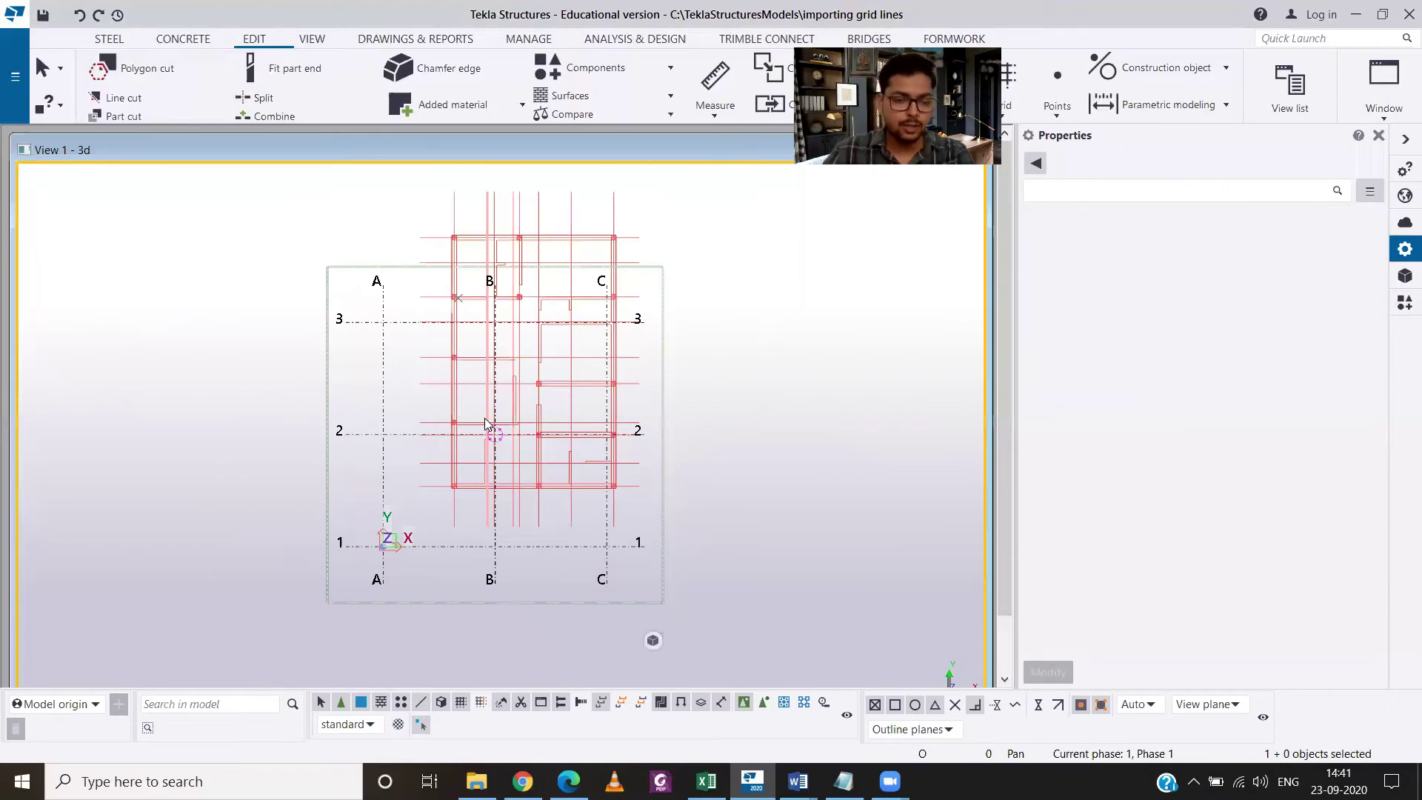
left_click_drag(680, 561, 393, 184)
left_click(1213, 267)
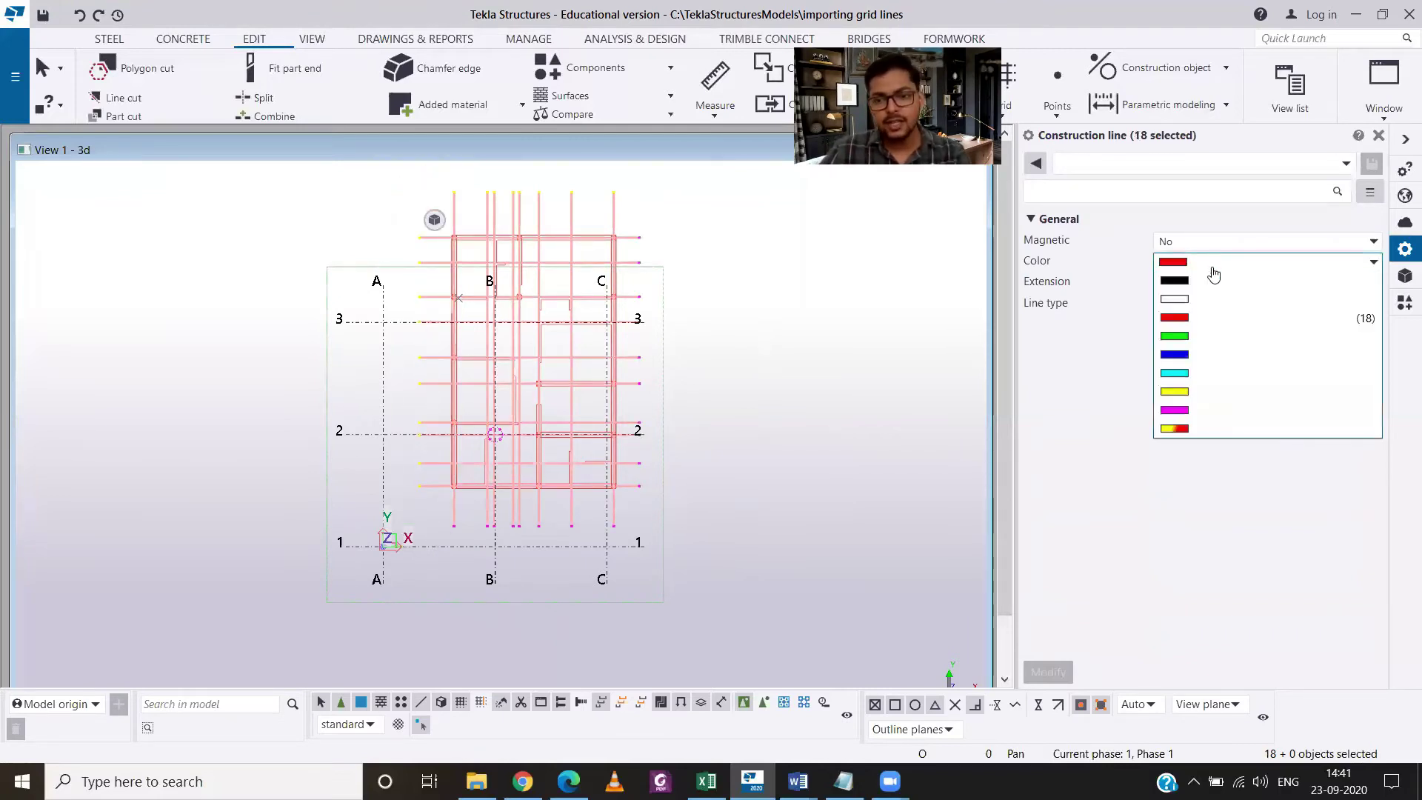
left_click(1184, 356)
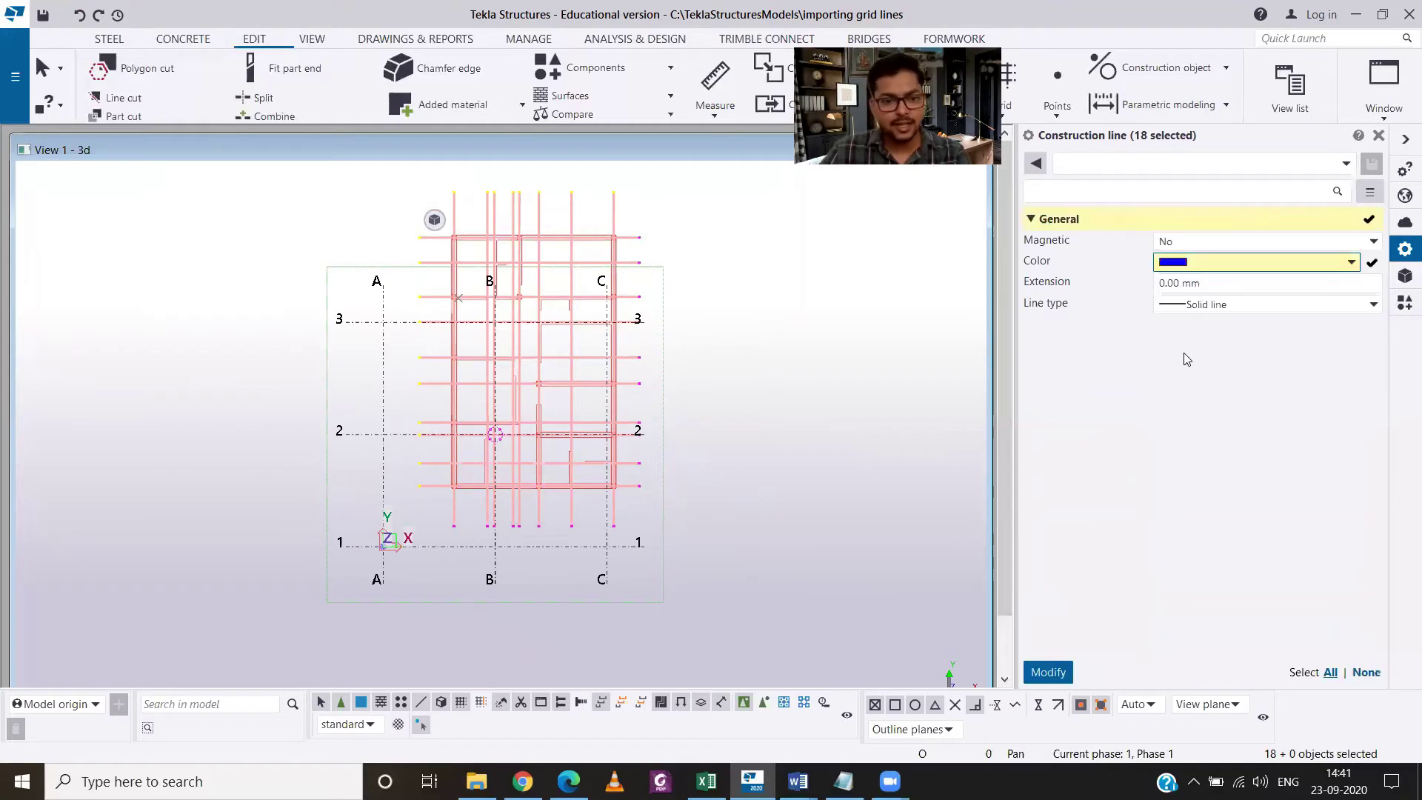
left_click(1048, 672)
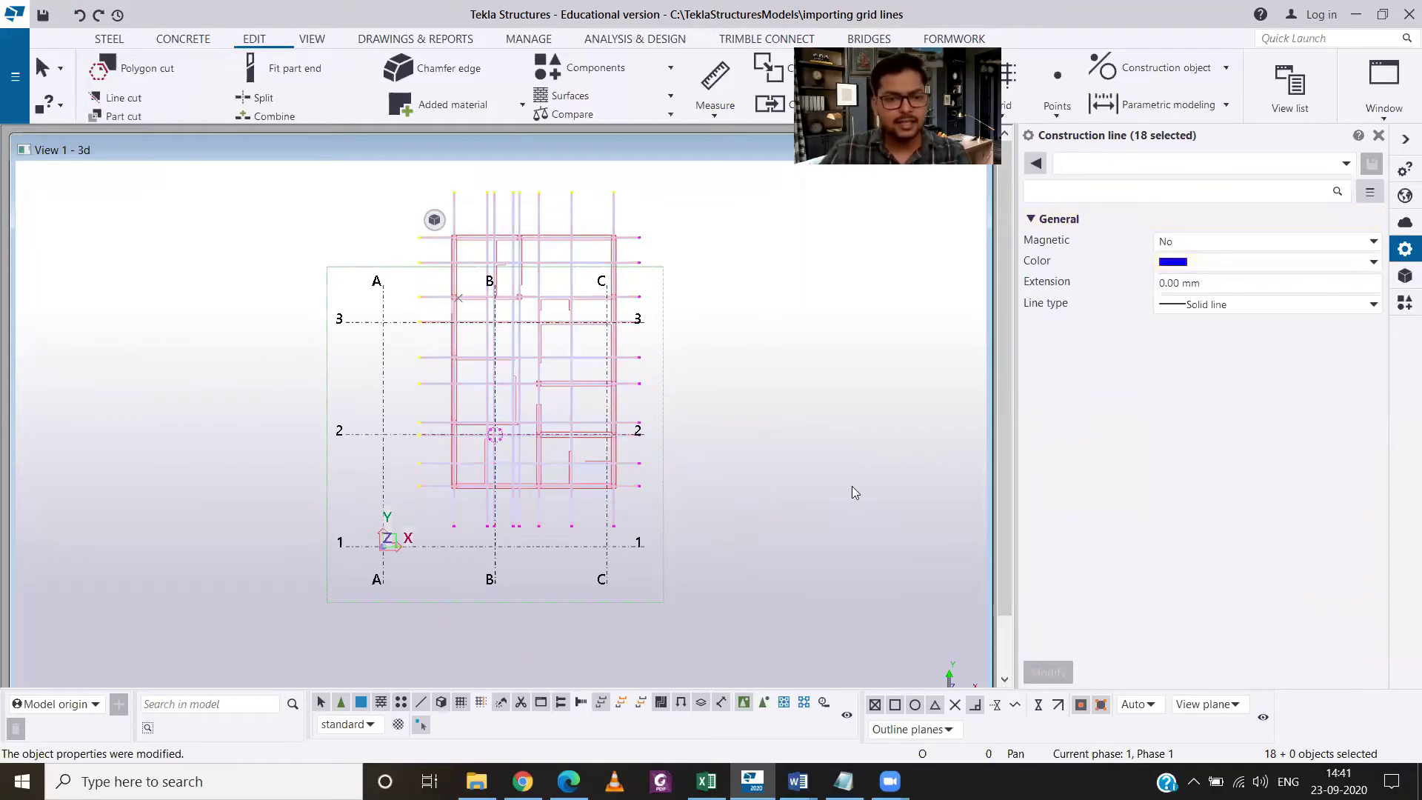
left_click(852, 486)
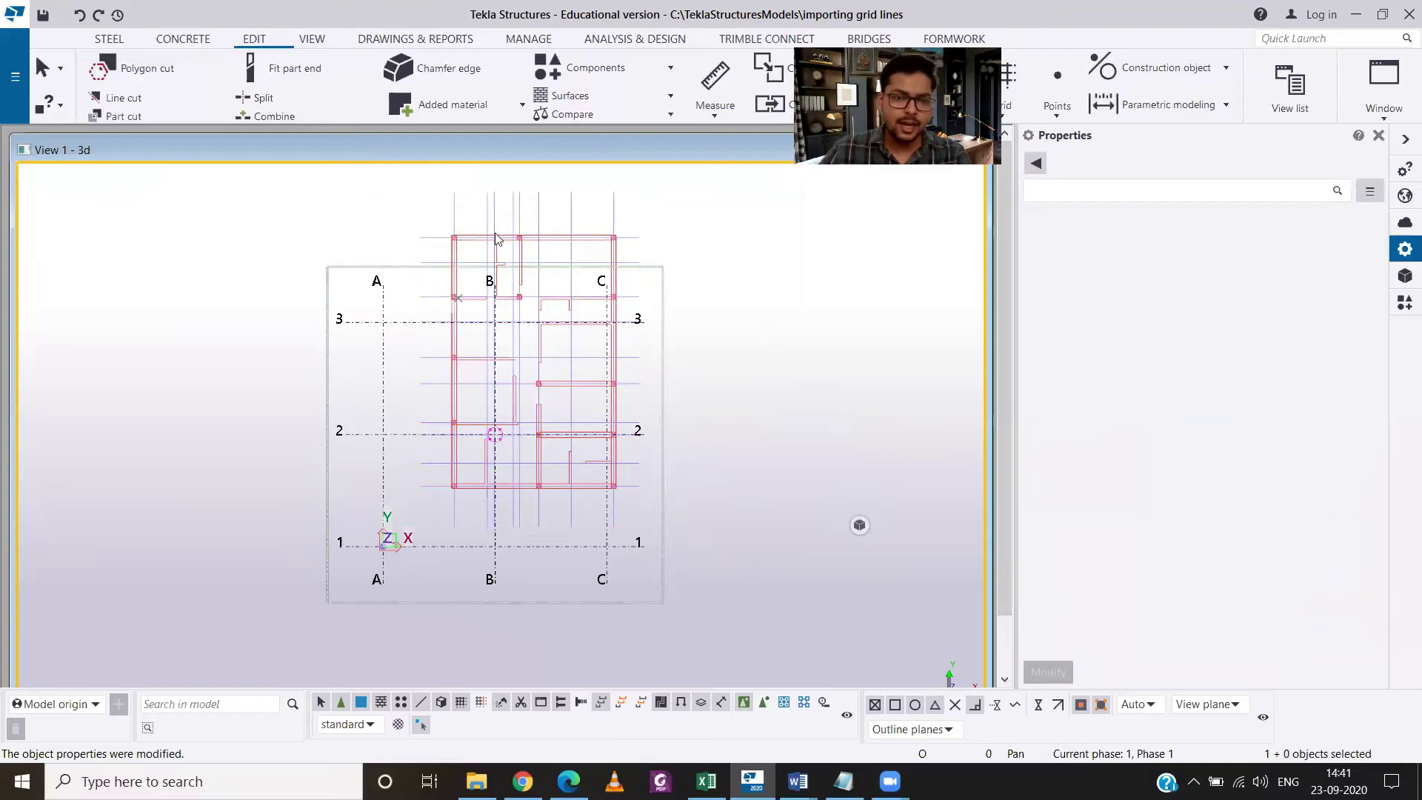
scroll(477, 186, "up", 2)
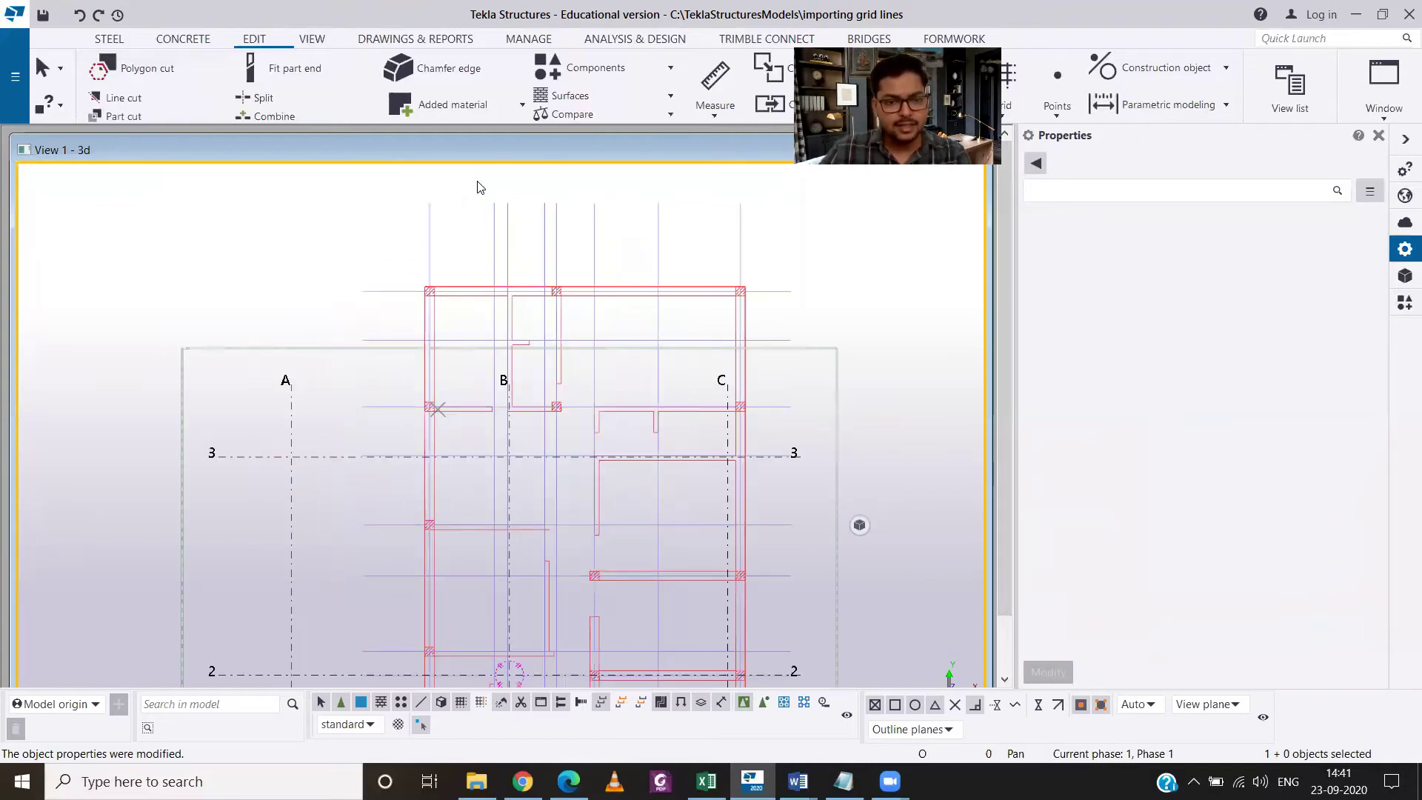
scroll(477, 186, "up", 1)
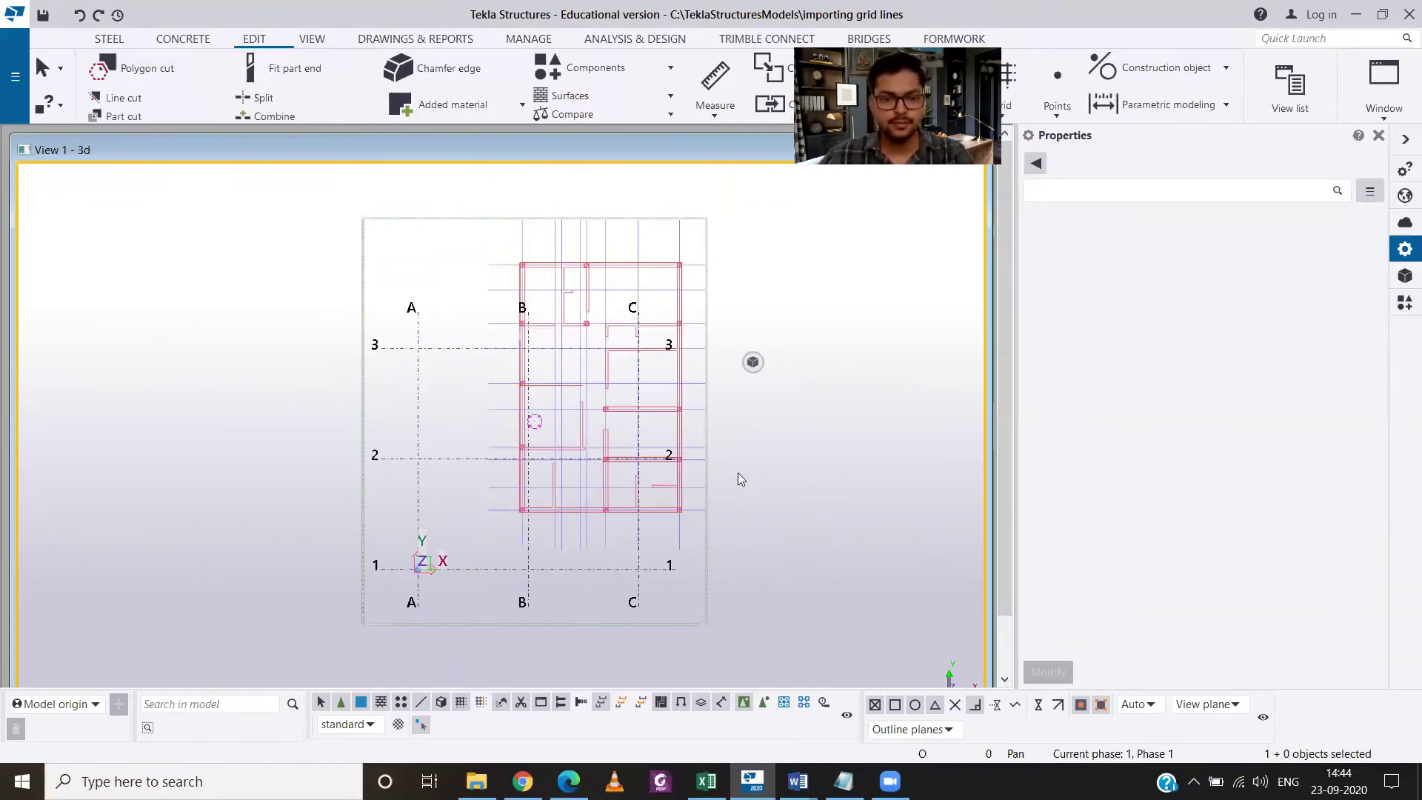
left_click_drag(400, 196, 800, 650)
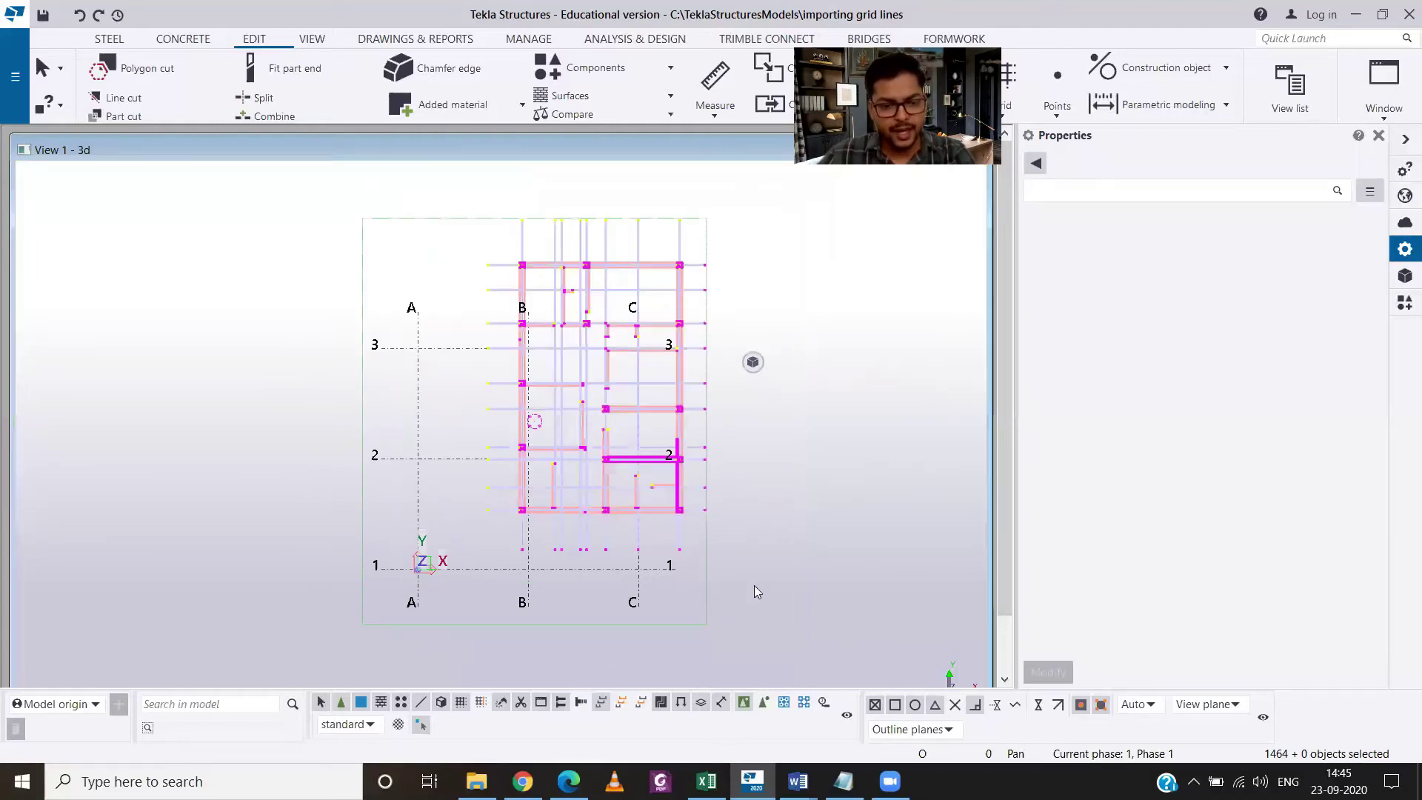
scroll(519, 518, "up", 6)
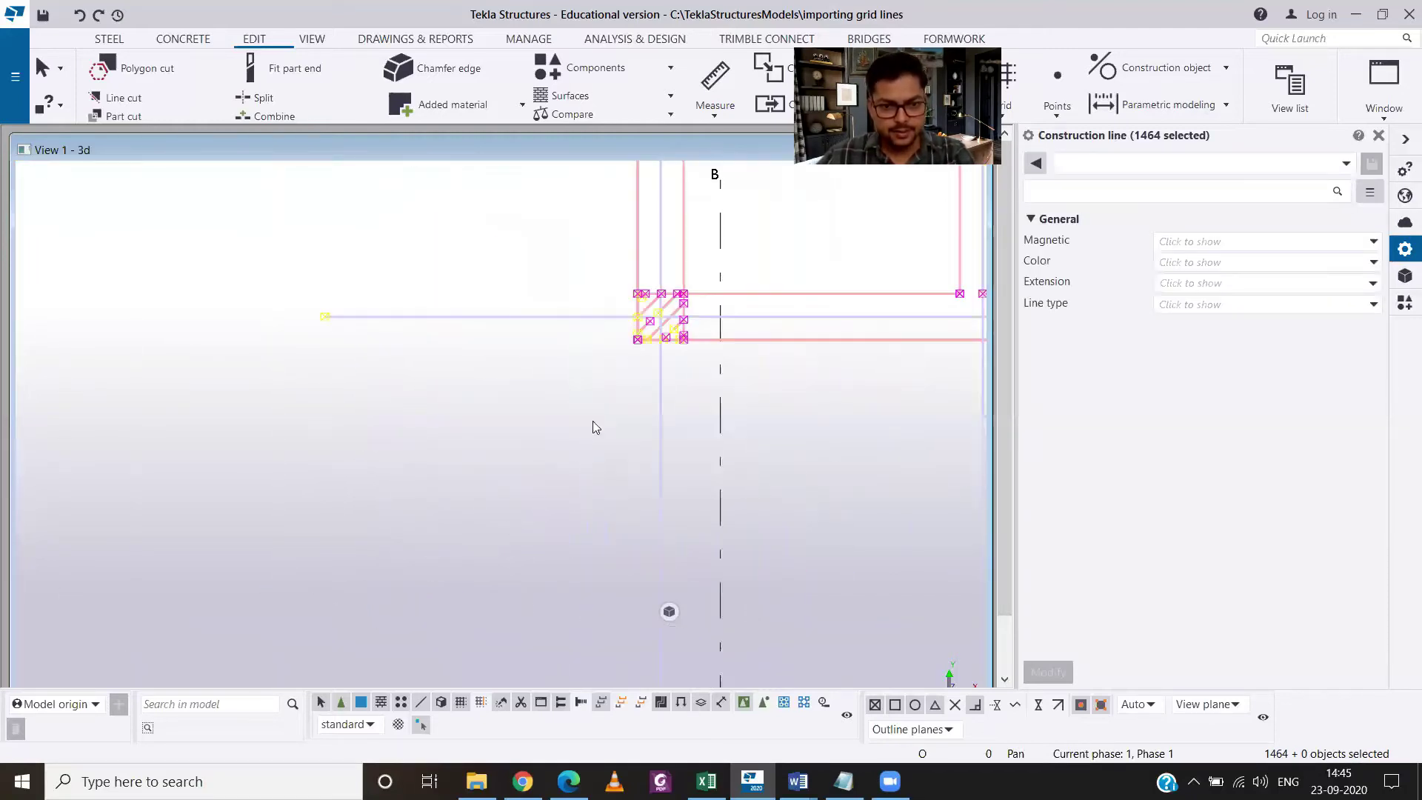
right_click(632, 333)
left_click(671, 403)
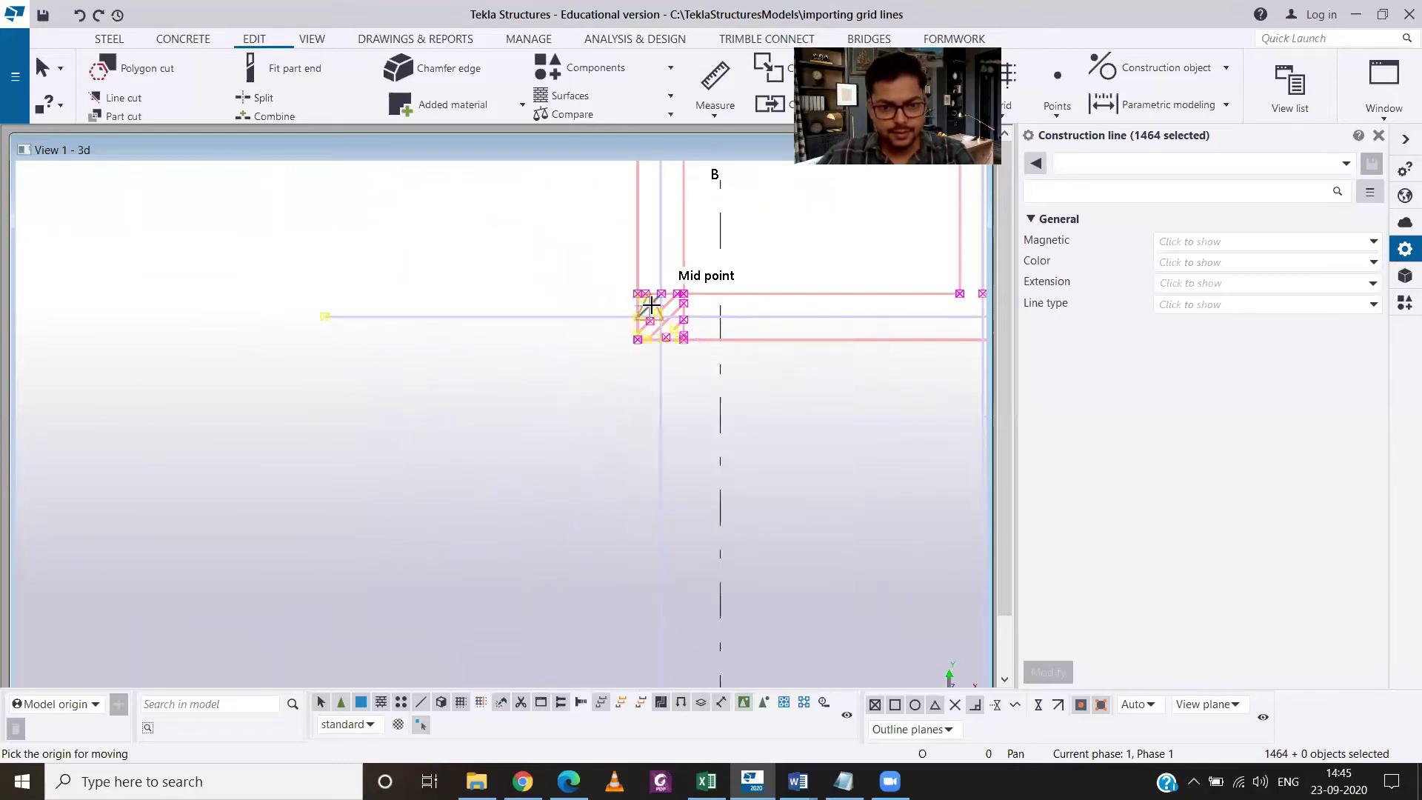
scroll(650, 305, "up", 4)
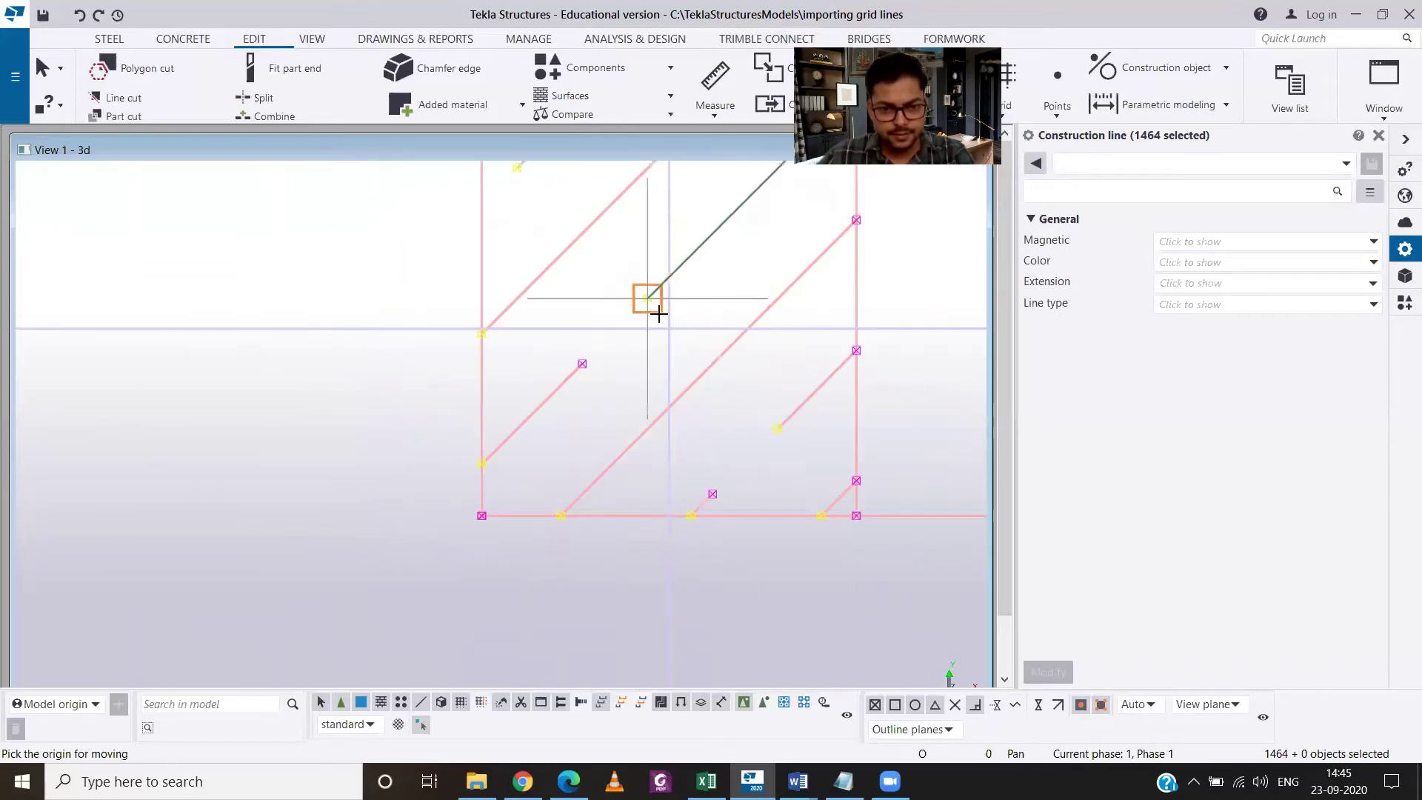
scroll(660, 314, "up", 3)
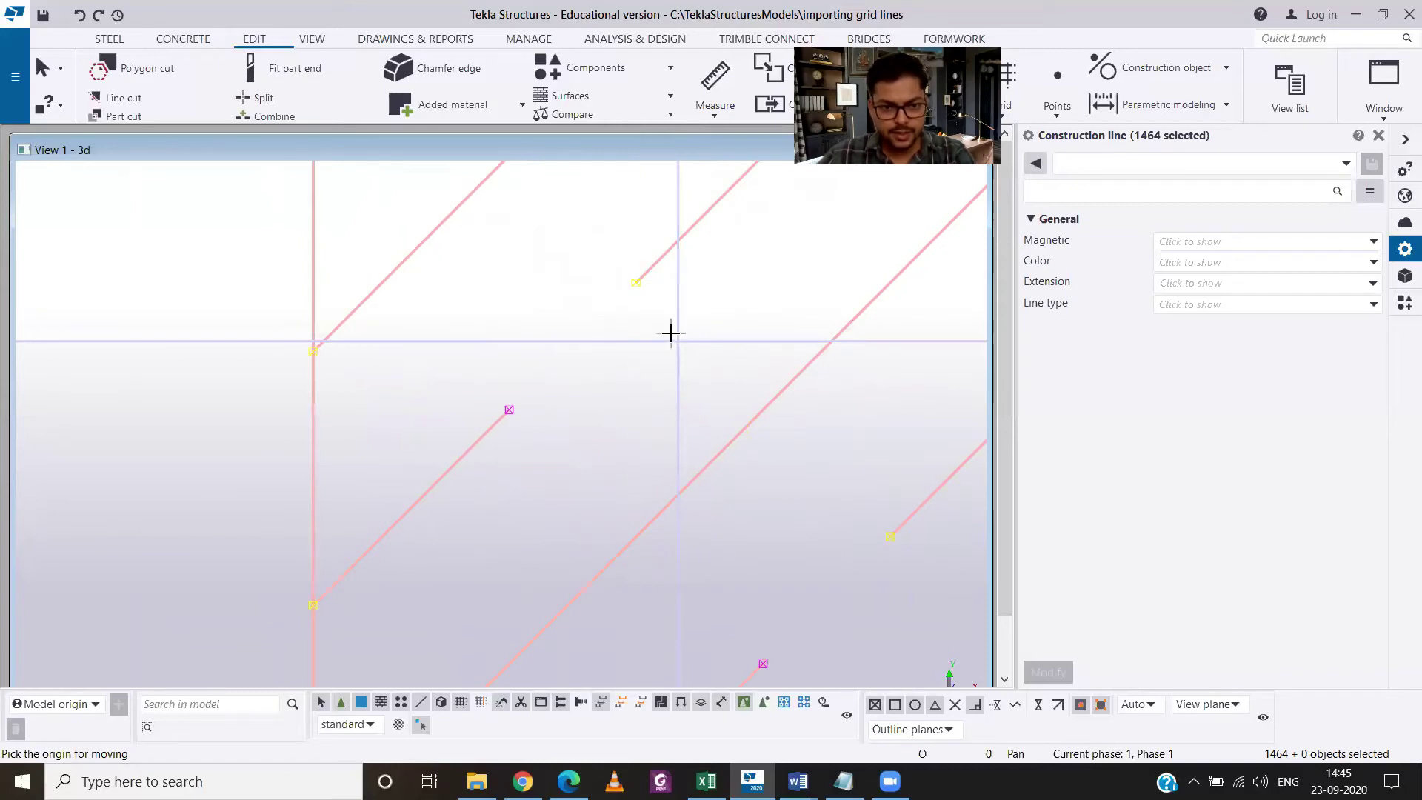
scroll(679, 339, "down", 4)
scroll(678, 339, "down", 1)
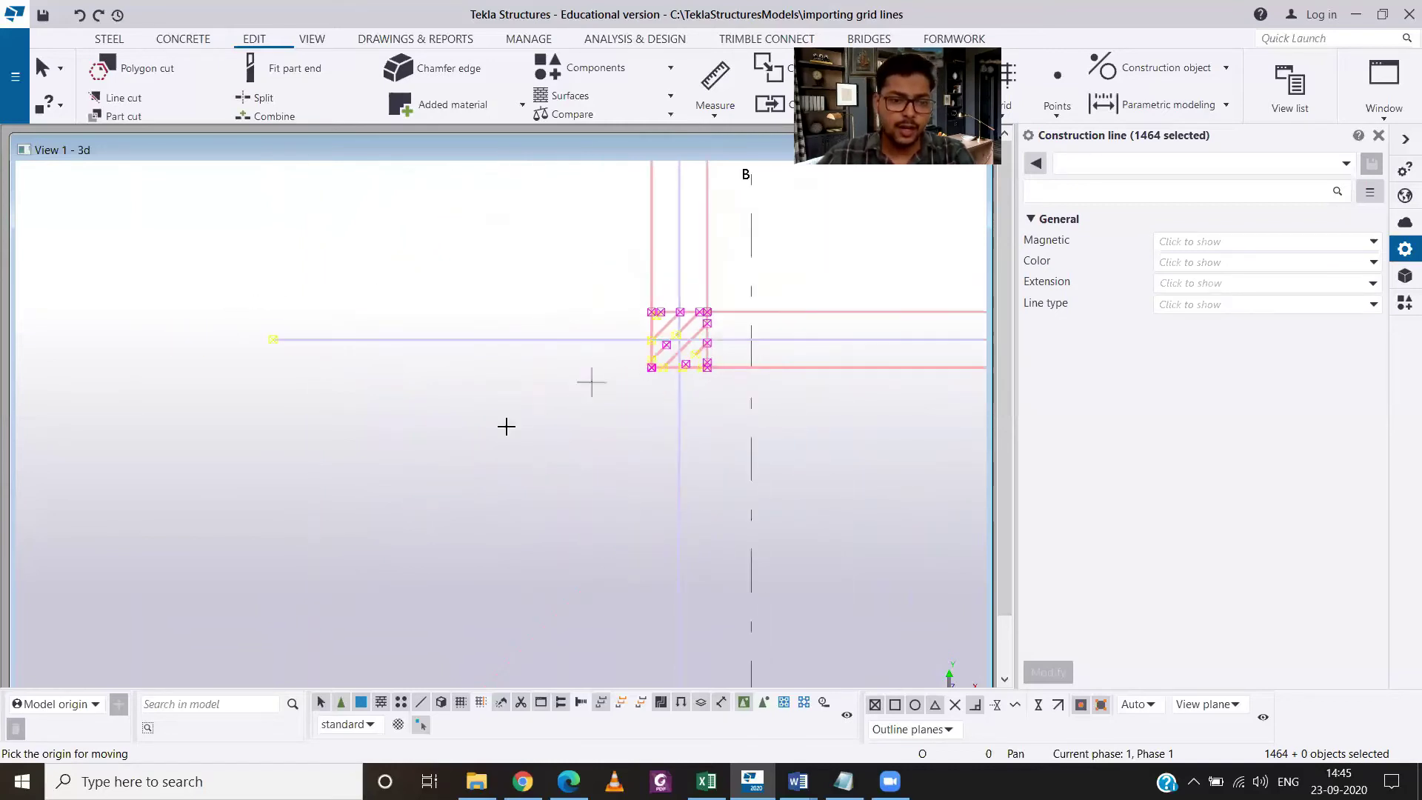
right_click(441, 454)
left_click(496, 467)
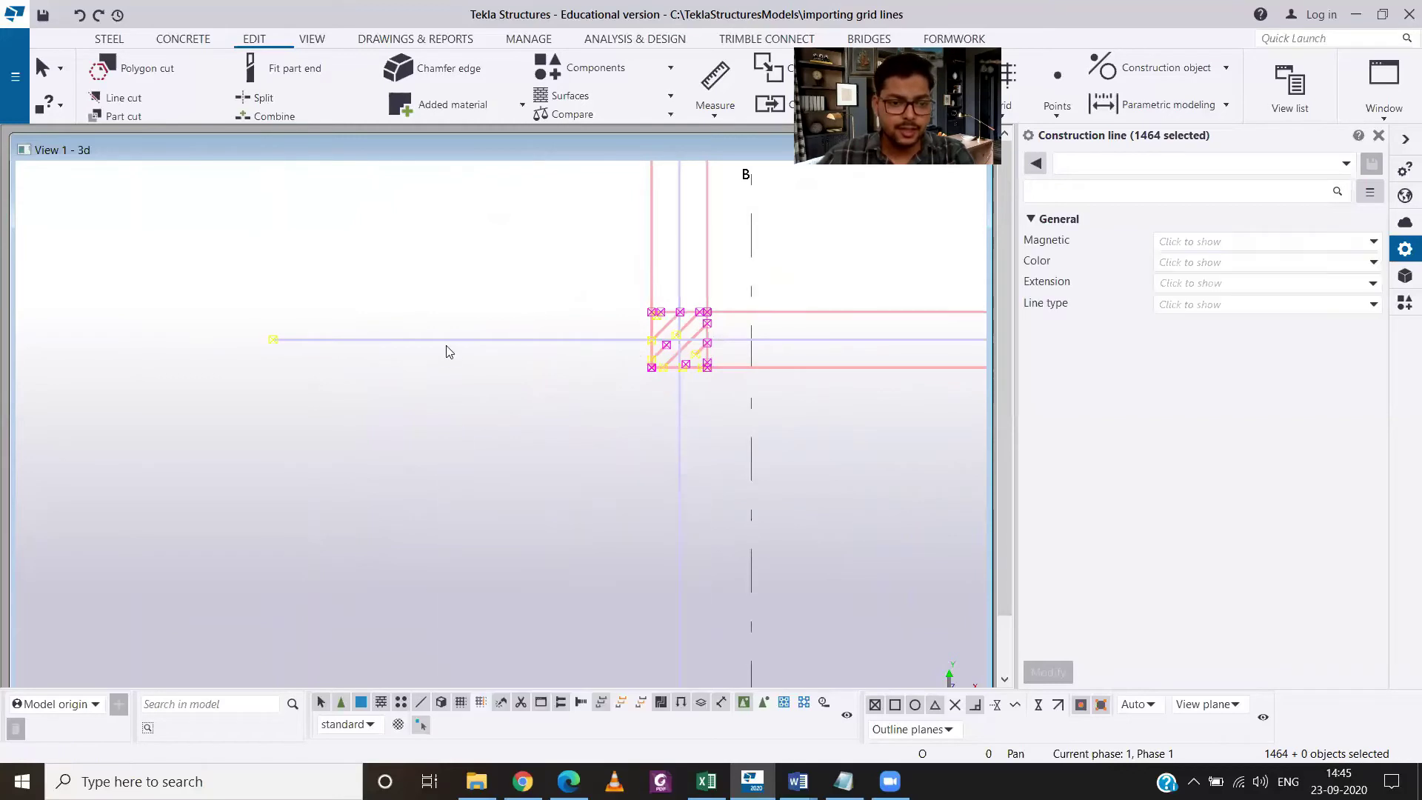
Shorten the lowest horizontal centerline so that it starts at the center of the plan's lower-left corner column
left_click(457, 344)
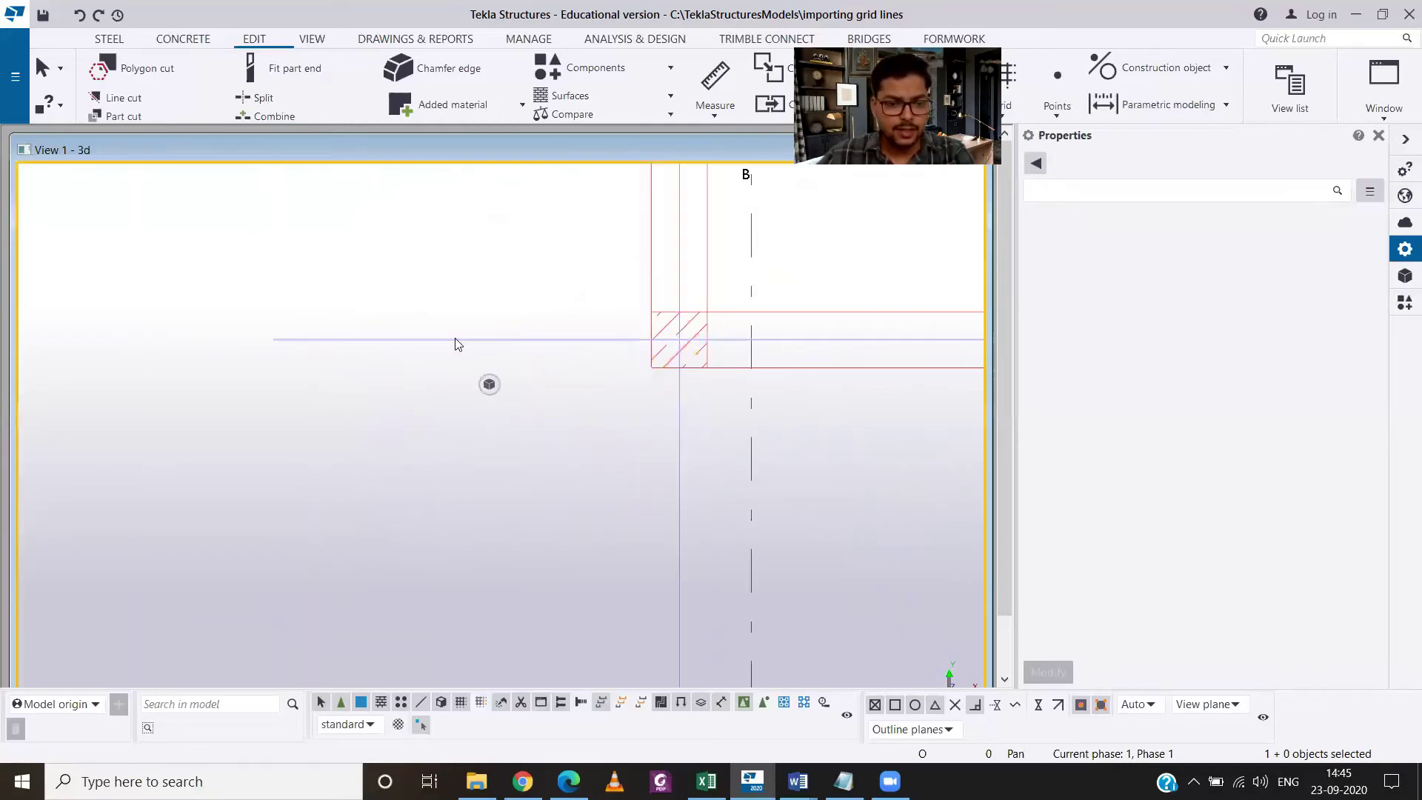
left_click(437, 340)
left_click_drag(271, 345, 679, 337)
left_click(514, 449)
Move all the imported construction lines from the lower-left column's center to the model origin at grid intersection A-1
scroll(514, 449, "down", 5)
scroll(511, 446, "down", 3)
left_click_drag(441, 226, 789, 566)
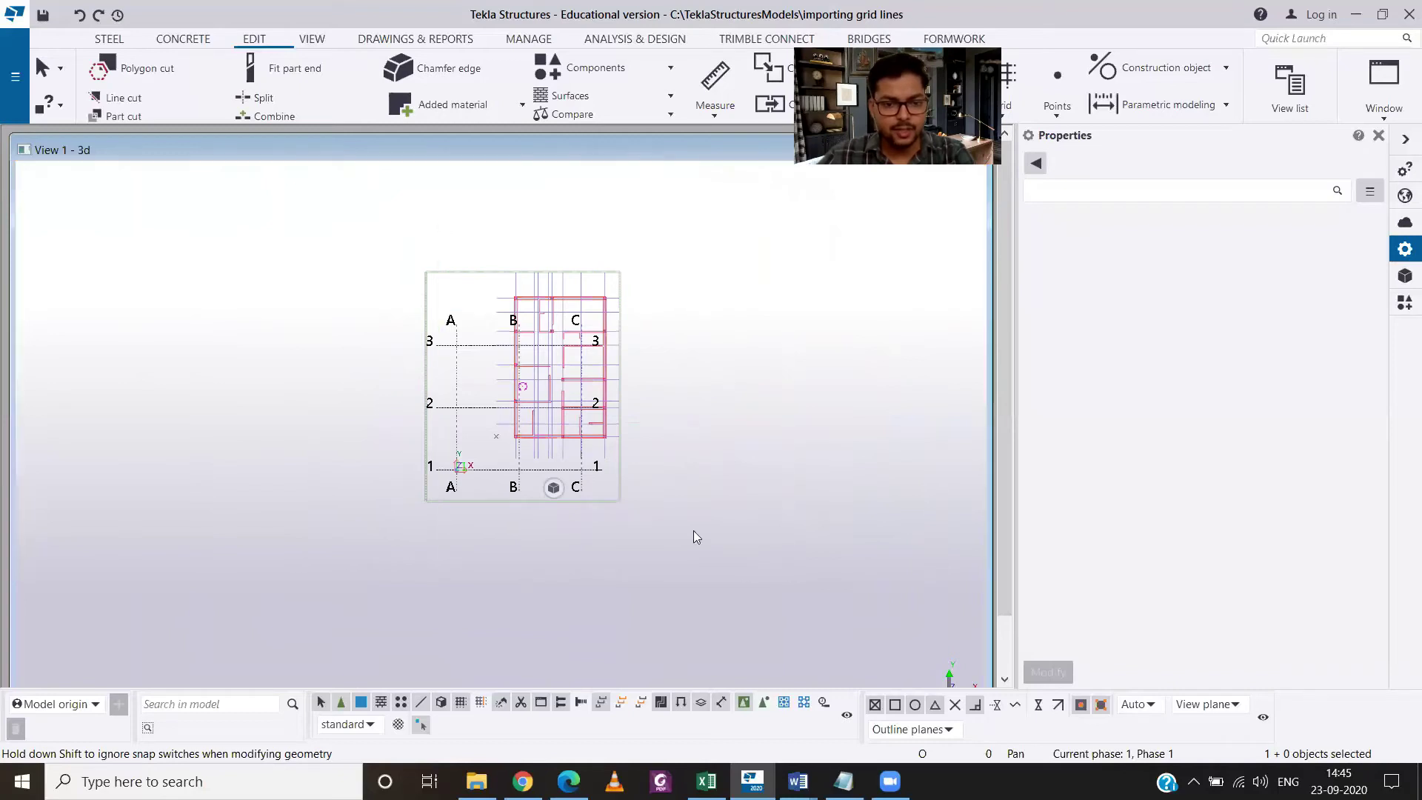
right_click(569, 420)
left_click(626, 132)
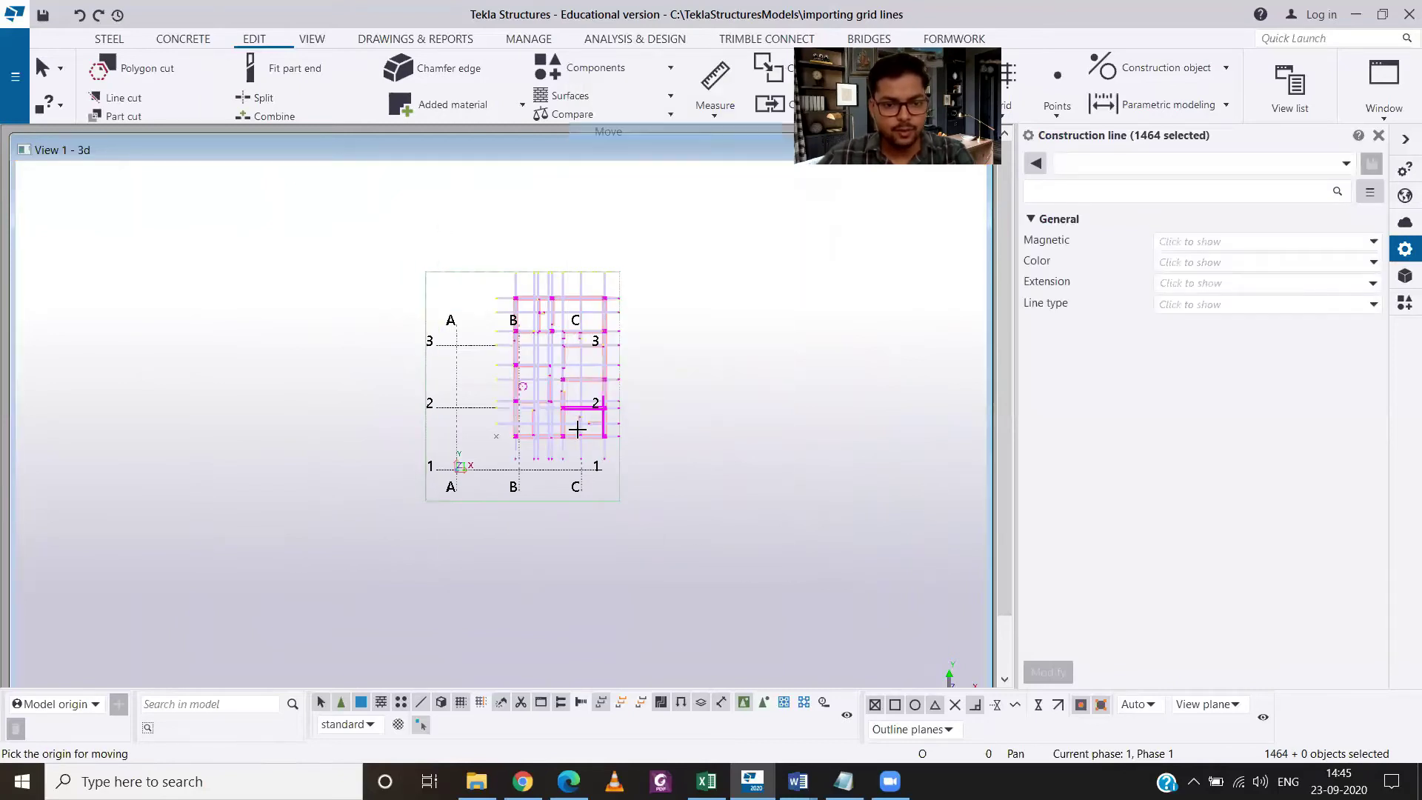
scroll(501, 450, "up", 10)
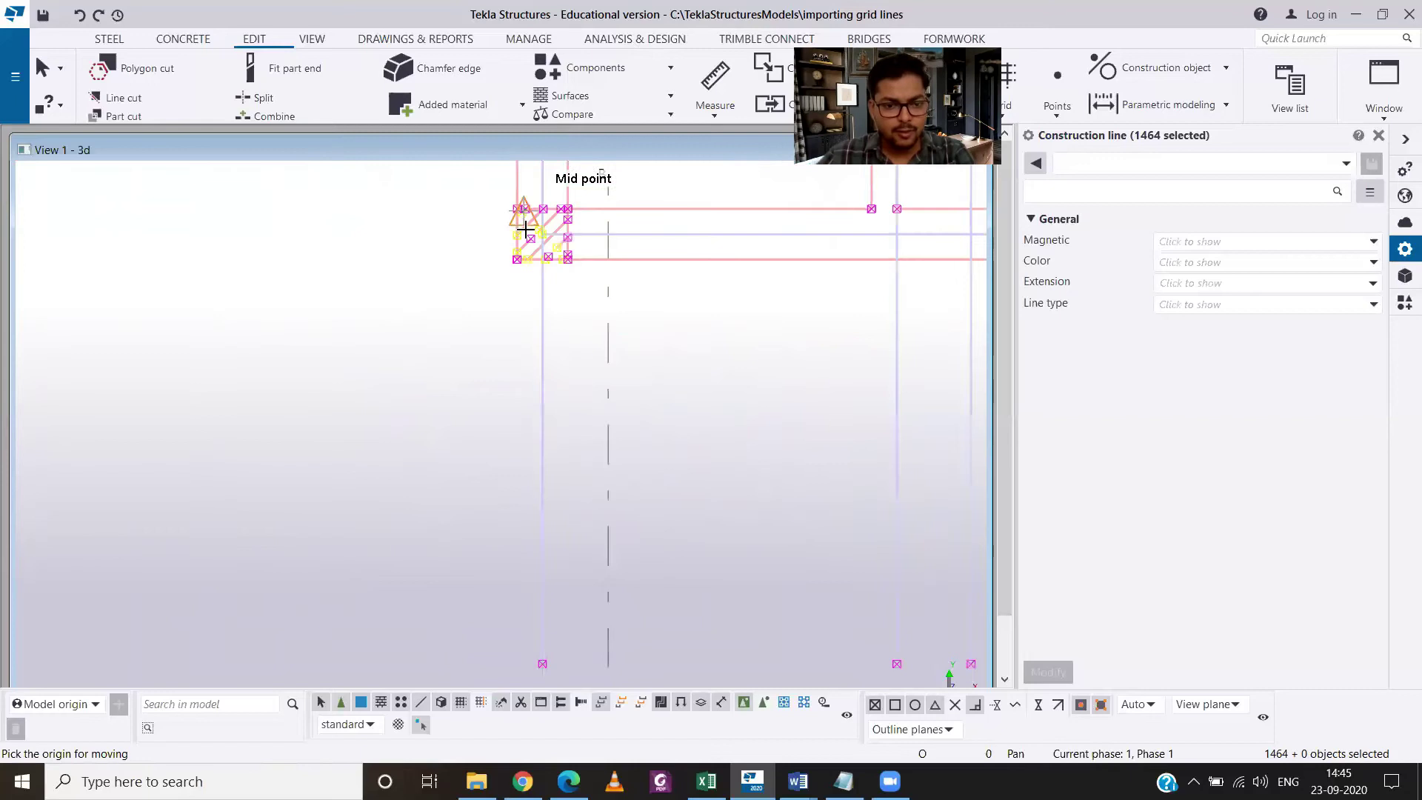
scroll(540, 228, "up", 3)
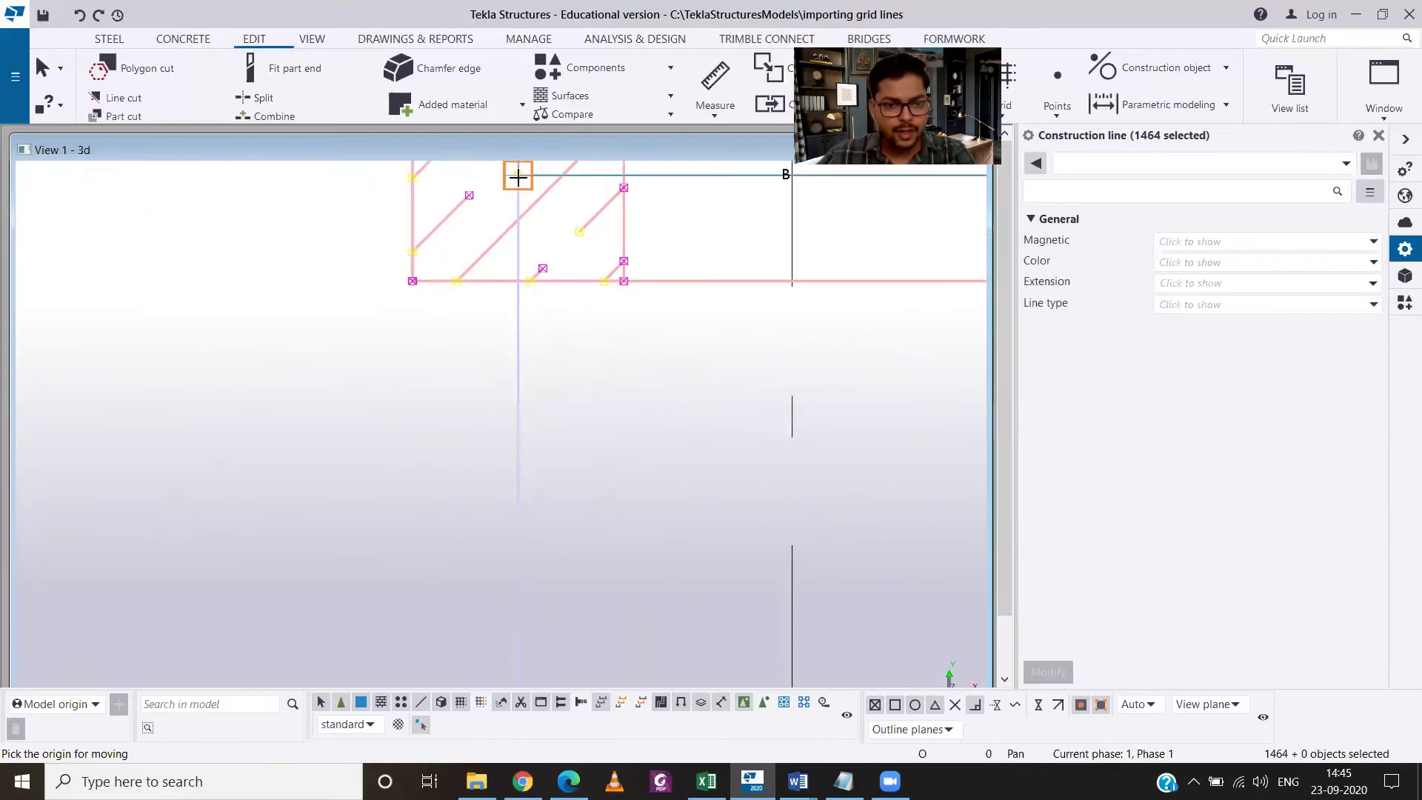
left_click(518, 184)
scroll(519, 184, "down", 5)
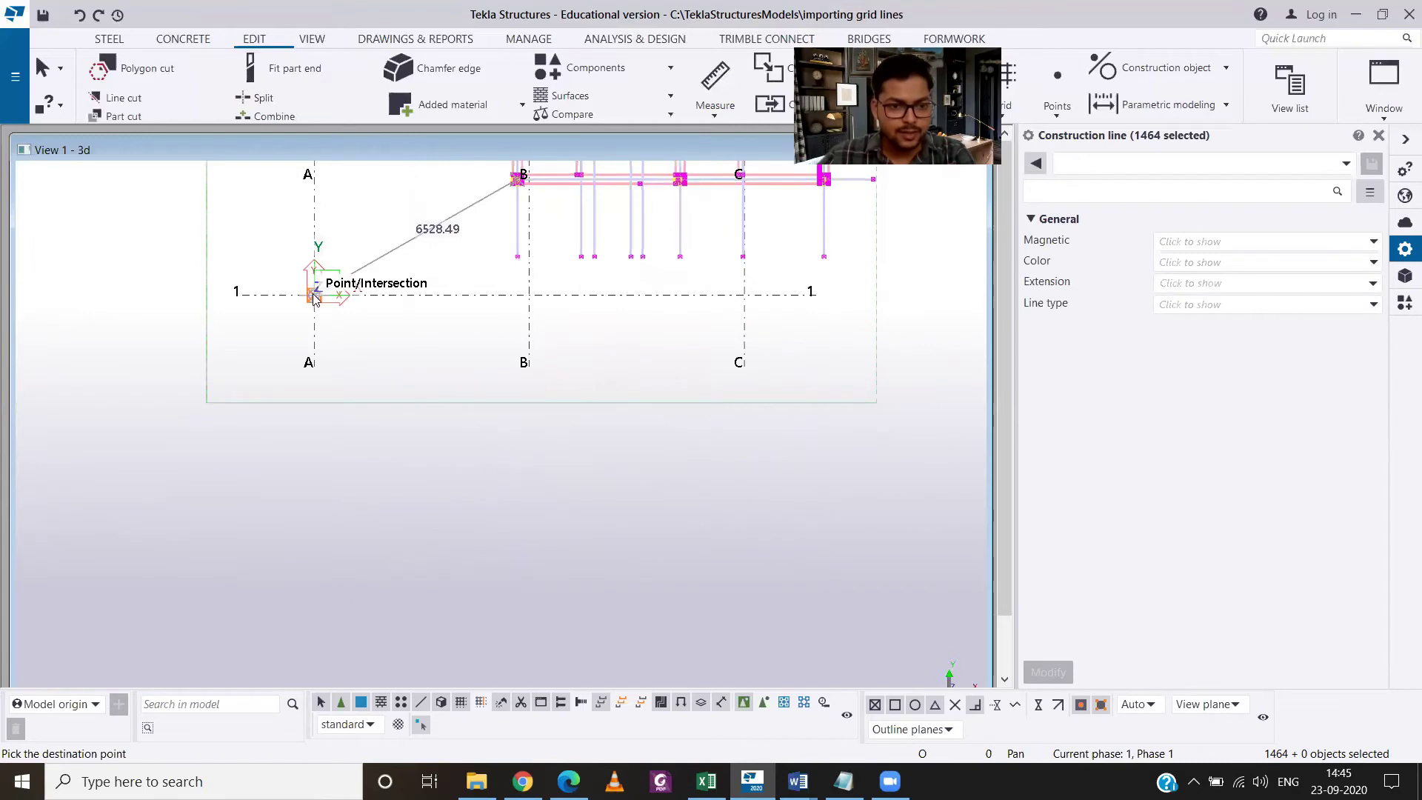
left_click(314, 295)
scroll(313, 289, "up", 3)
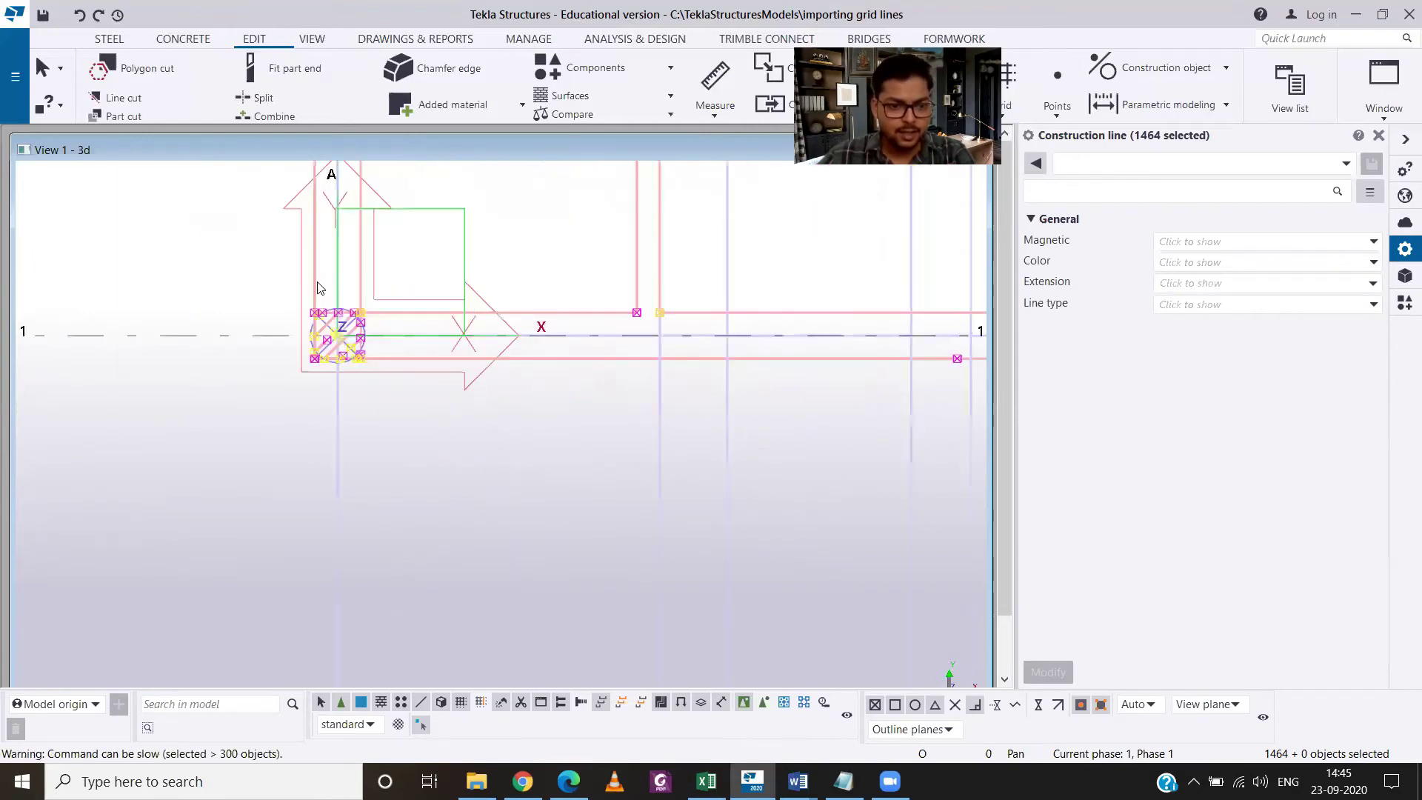
scroll(337, 289, "up", 3)
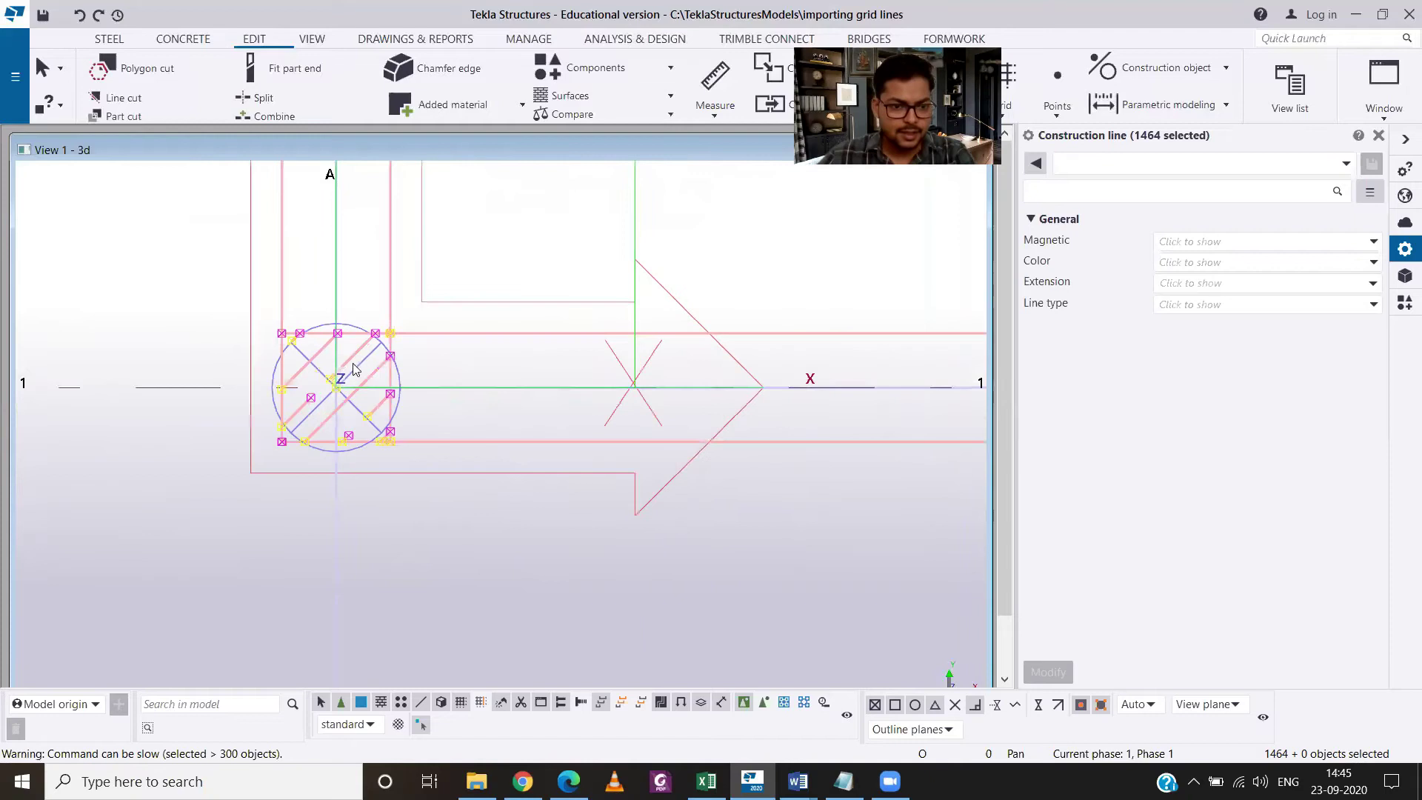
Stretch the centerline along grid 1 back out beyond grid A, to a total length of 11725.76 mm
left_click(329, 538)
left_click(340, 391)
mouse_move(343, 395)
left_mouse_down()
mouse_move(203, 387)
mouse_move(91, 296)
left_mouse_up()
scroll(203, 387, "down", 4)
key("ctrl+z")
scroll(145, 444, "down", 2)
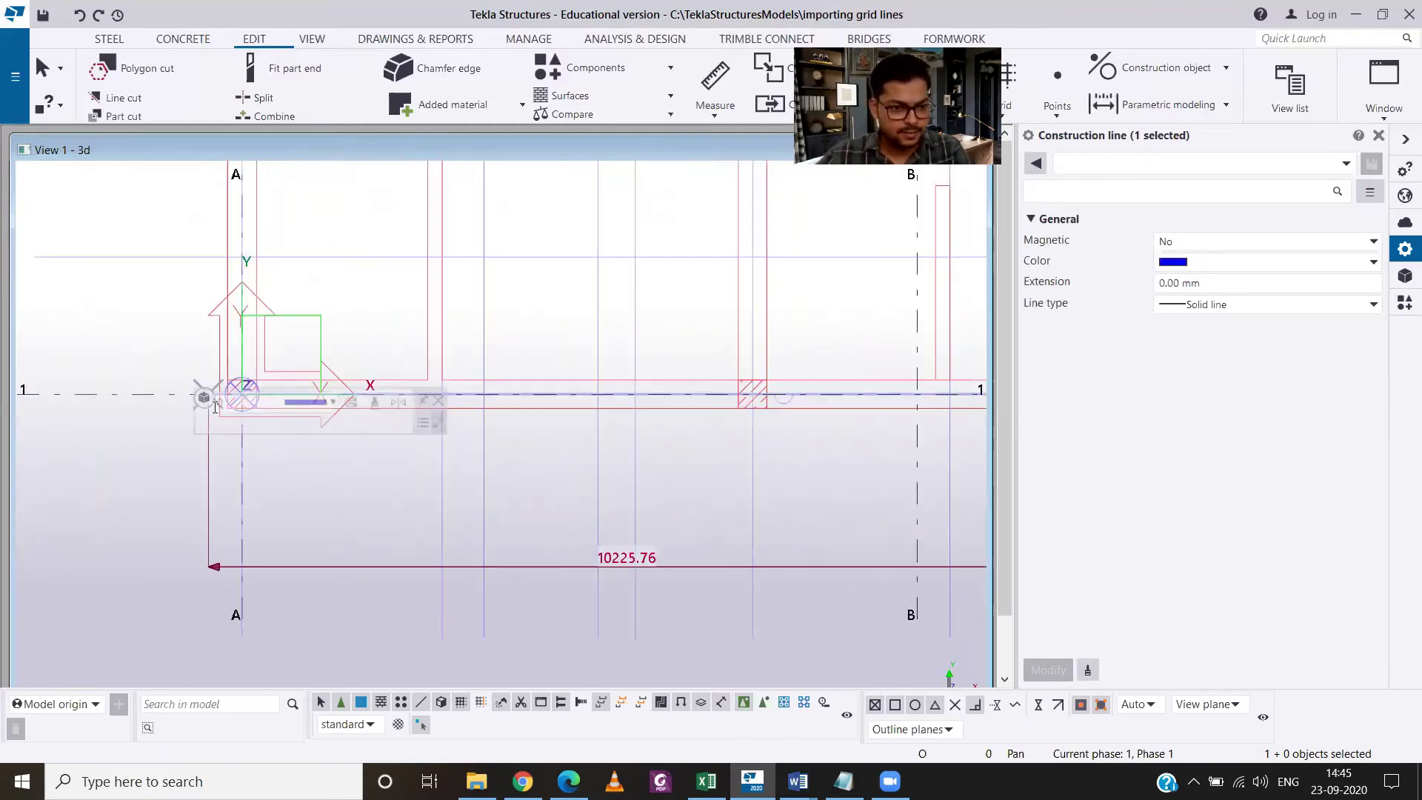
left_click_drag(124, 415, 80, 414)
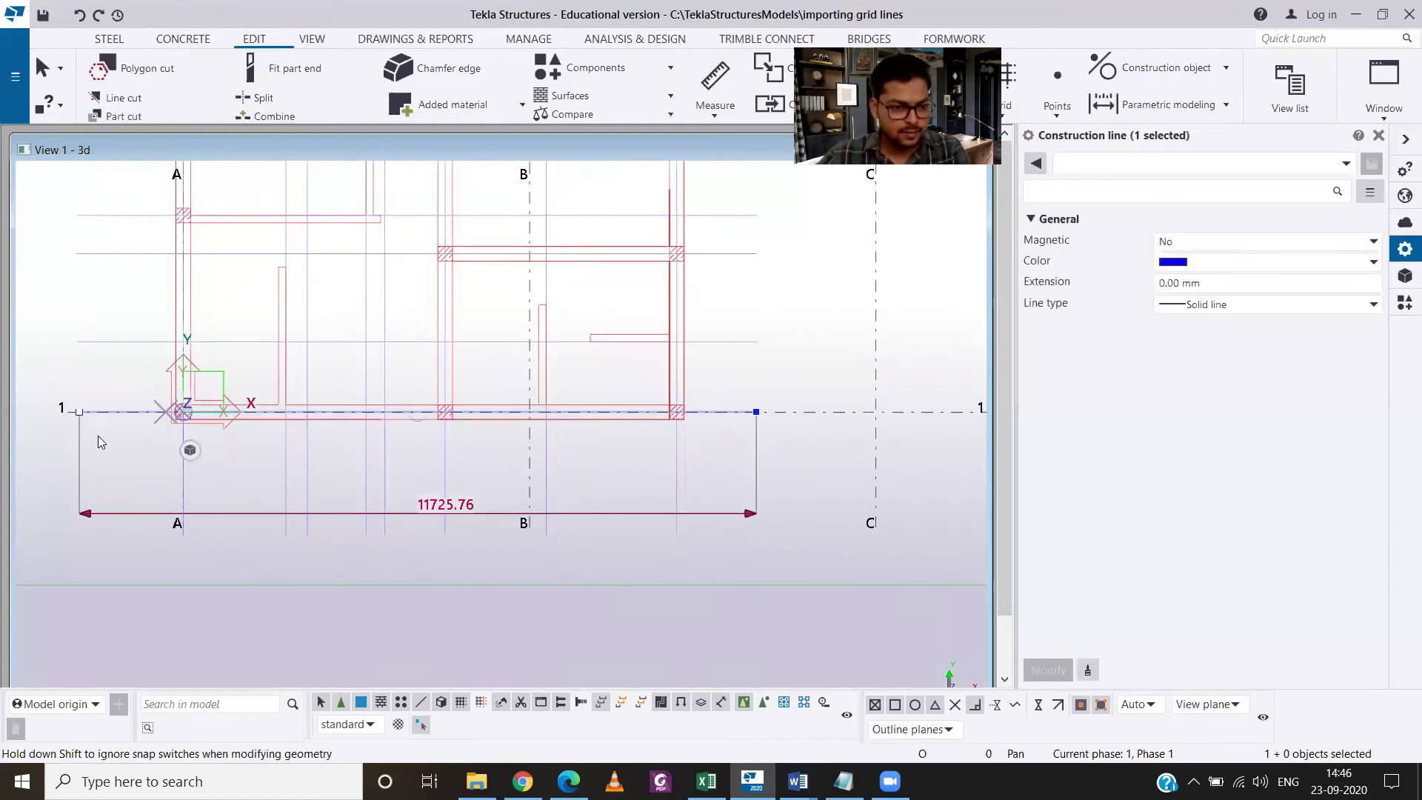
left_click(194, 555)
Measure the horizontal distances between the first vertical centerlines, starting at grid A, along their lower ends
scroll(371, 503, "down", 3)
middle_click_drag(518, 532, 569, 509)
scroll(569, 509, "down", 2)
middle_click_drag(708, 515, 664, 515)
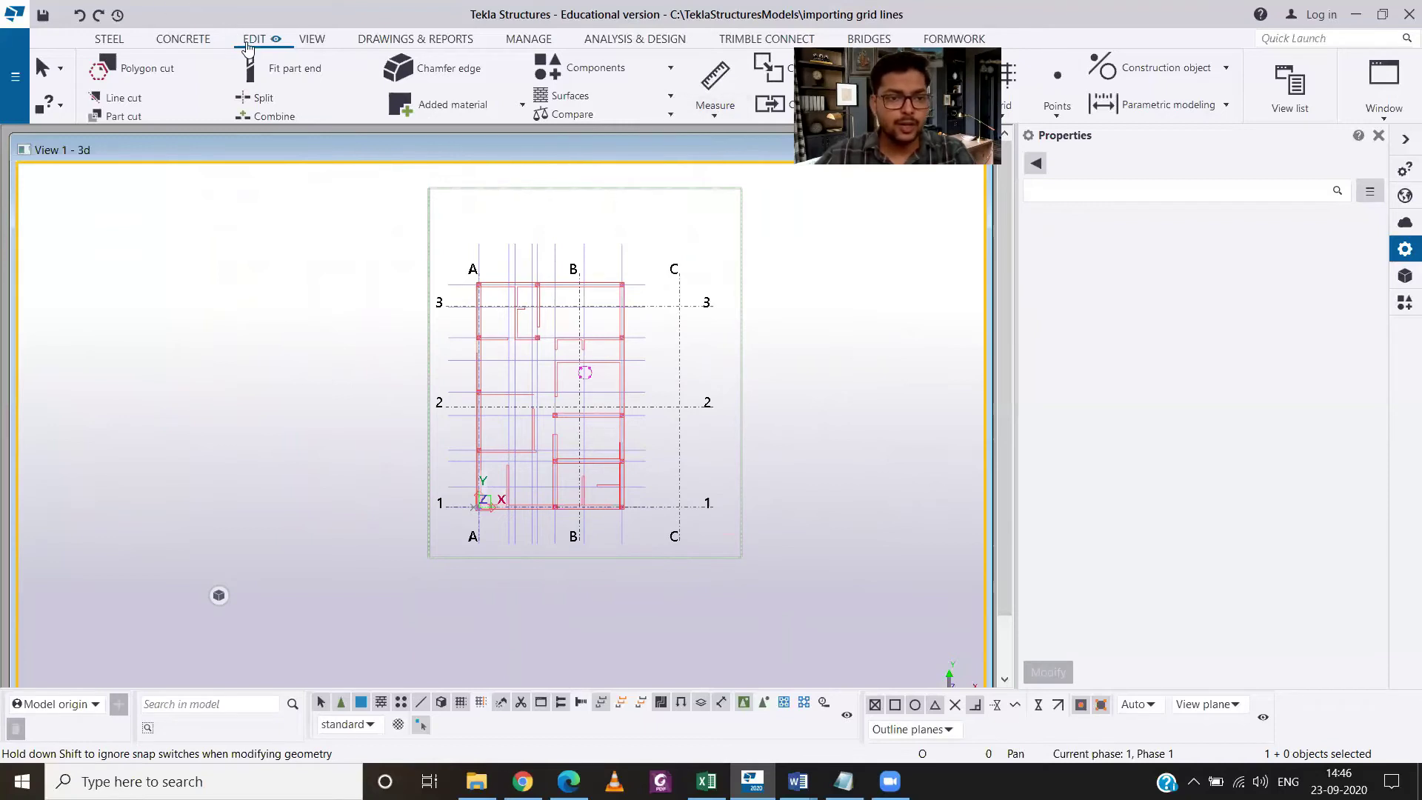
left_click(714, 110)
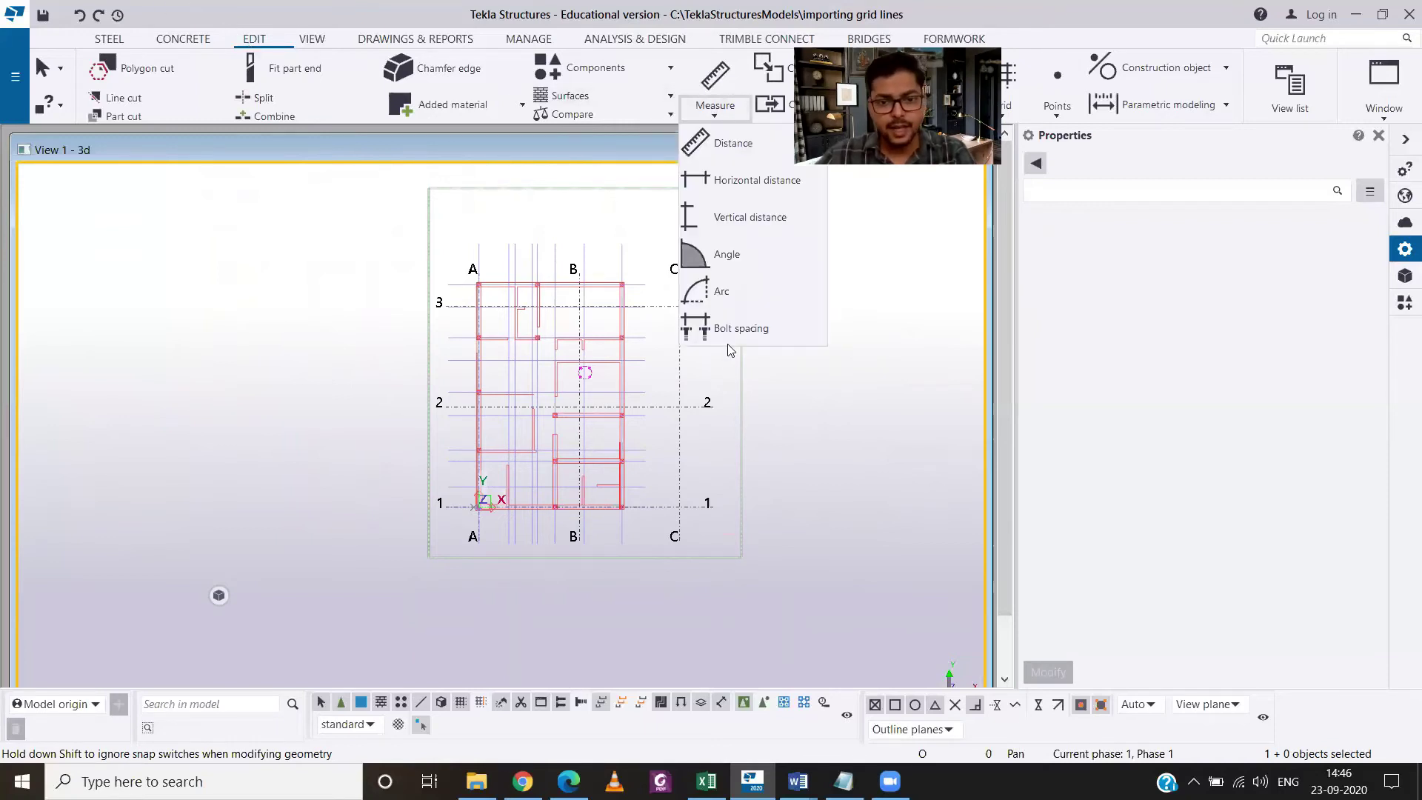
left_click(731, 186)
scroll(444, 592, "up", 5)
left_click(502, 422)
left_click(638, 424)
left_click(639, 424)
left_click(666, 424)
left_click(744, 423)
Measure the remaining horizontal distances between the vertical centerlines up to the one through the rightmost columns
middle_click_drag(743, 443, 165, 490)
left_click(403, 480)
left_click(580, 478)
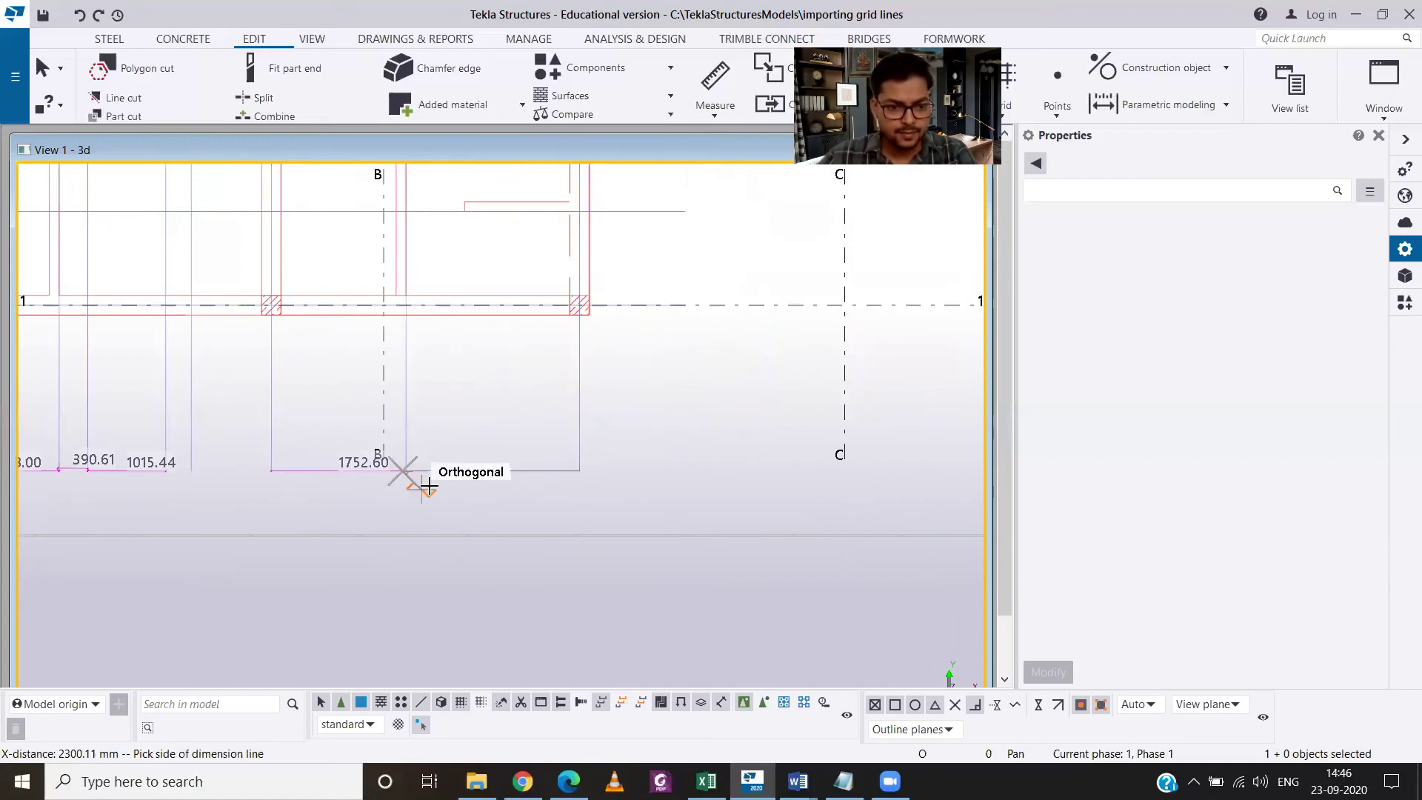
left_click(191, 471)
left_click(271, 471)
left_click(166, 471)
left_click(191, 471)
scroll(296, 533, "down", 2)
scroll(415, 454, "up", 3)
middle_click_drag(415, 453, 843, 455)
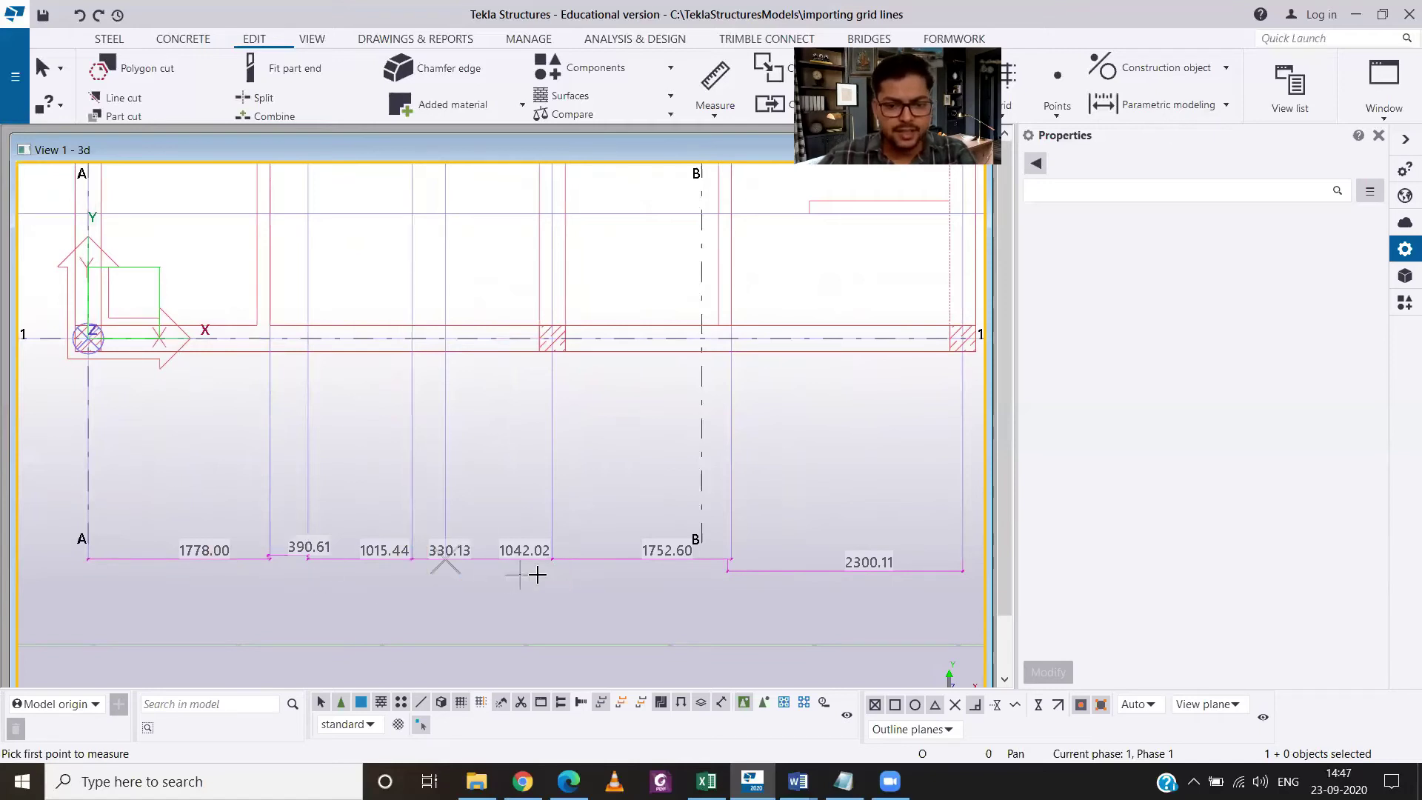
Measure the vertical distances across the first two centerline bays above grid 1, using the lines' left ends
scroll(639, 549, "down", 5)
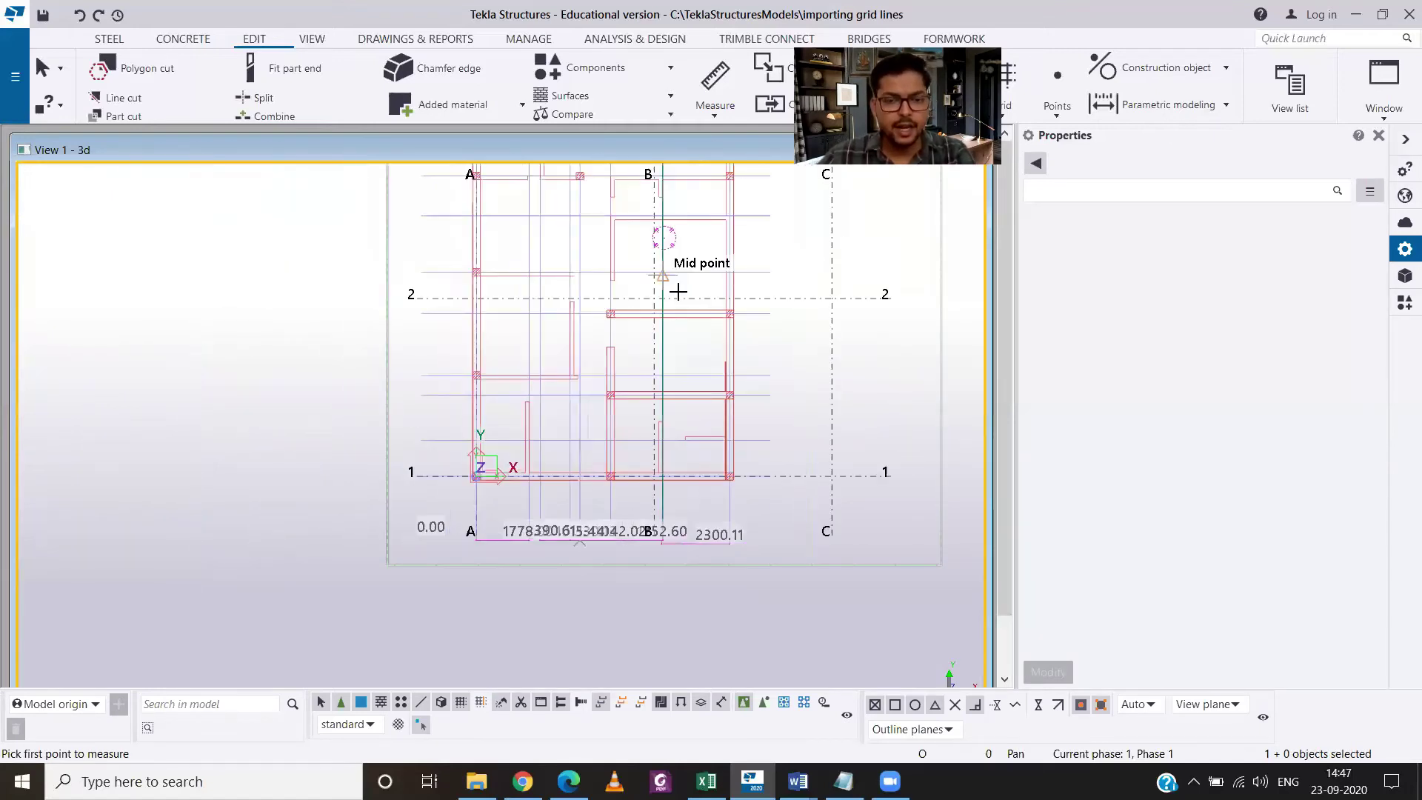
left_click(721, 120)
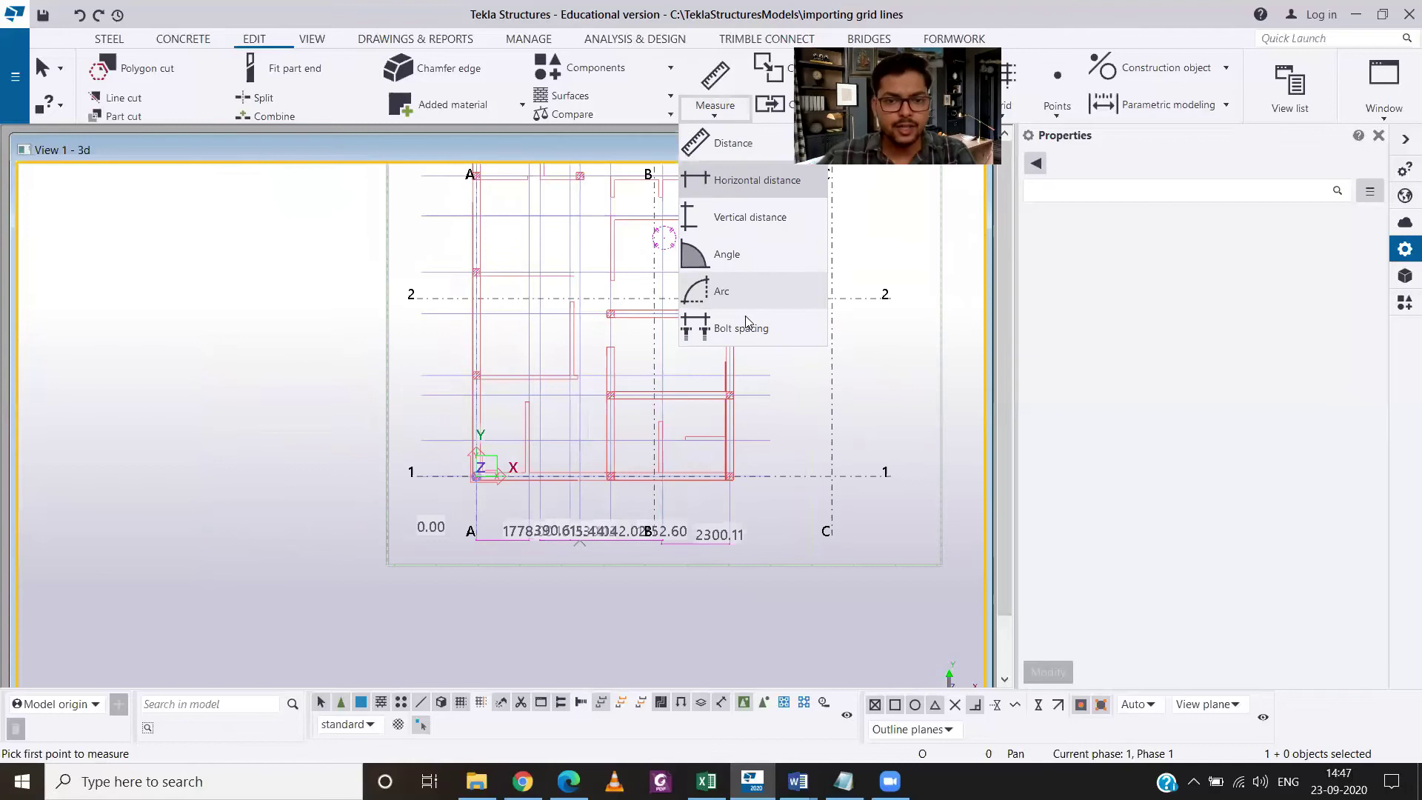
left_click(750, 209)
middle_click_drag(491, 355, 528, 530)
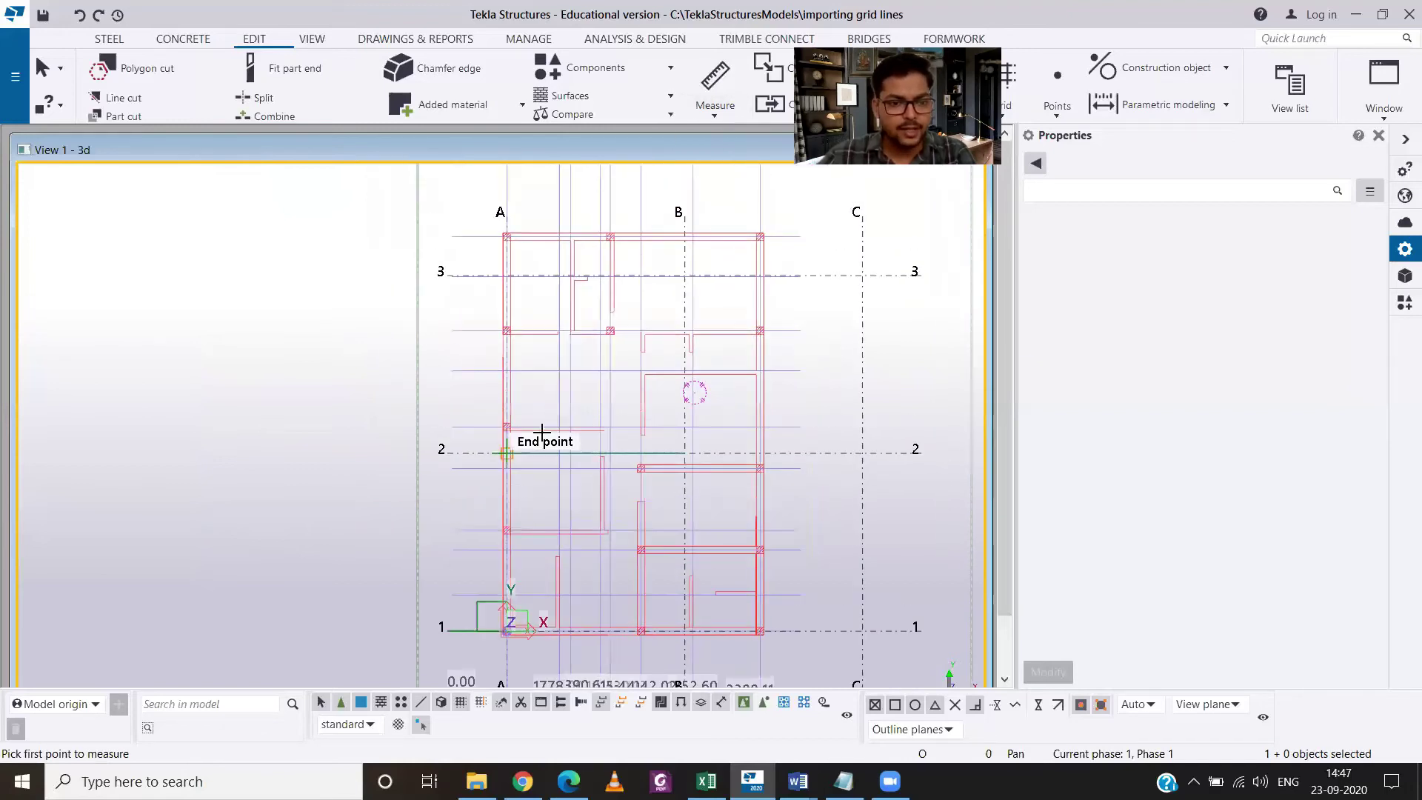
scroll(498, 518, "down", 2, "ctrl")
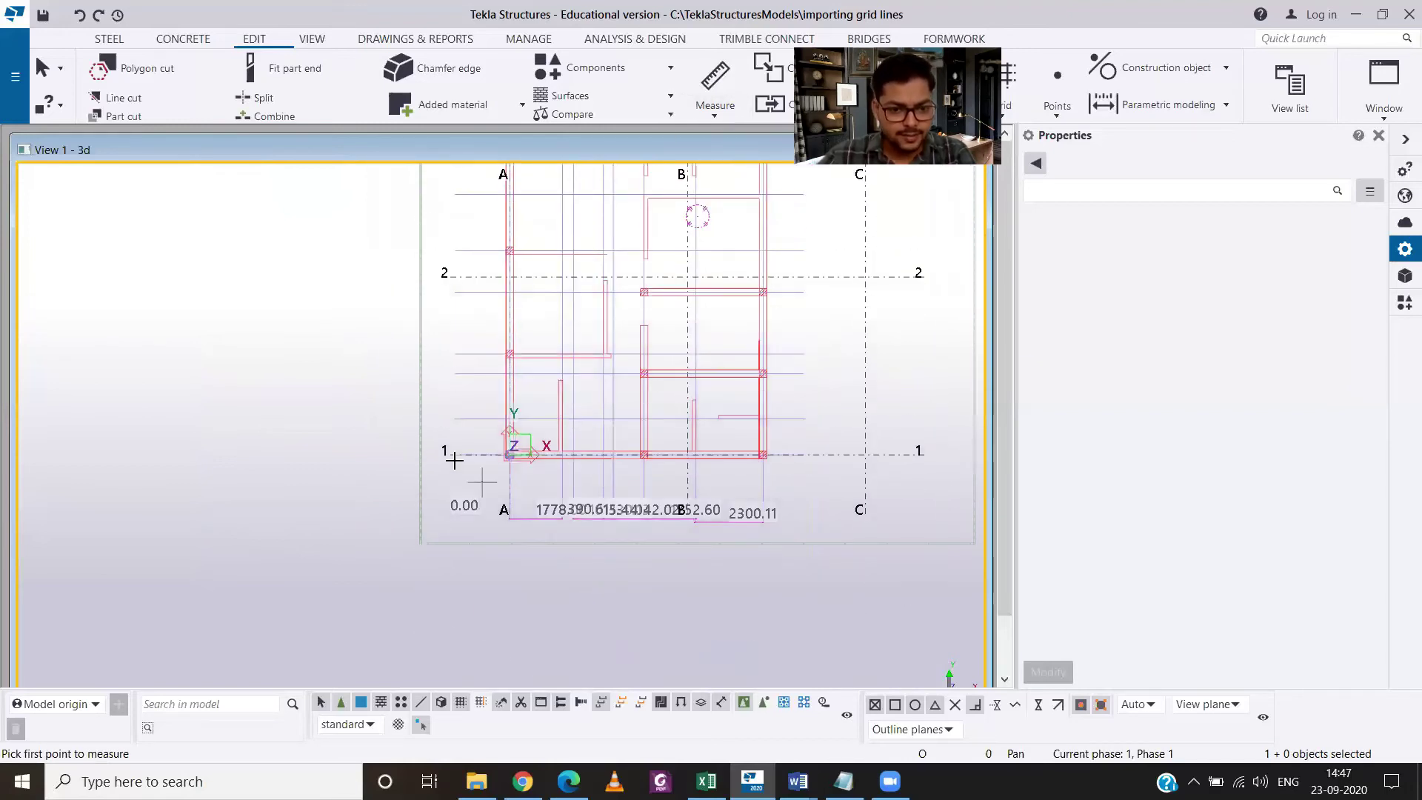
scroll(454, 444, "up", 4)
left_click(455, 440)
key("Escape")
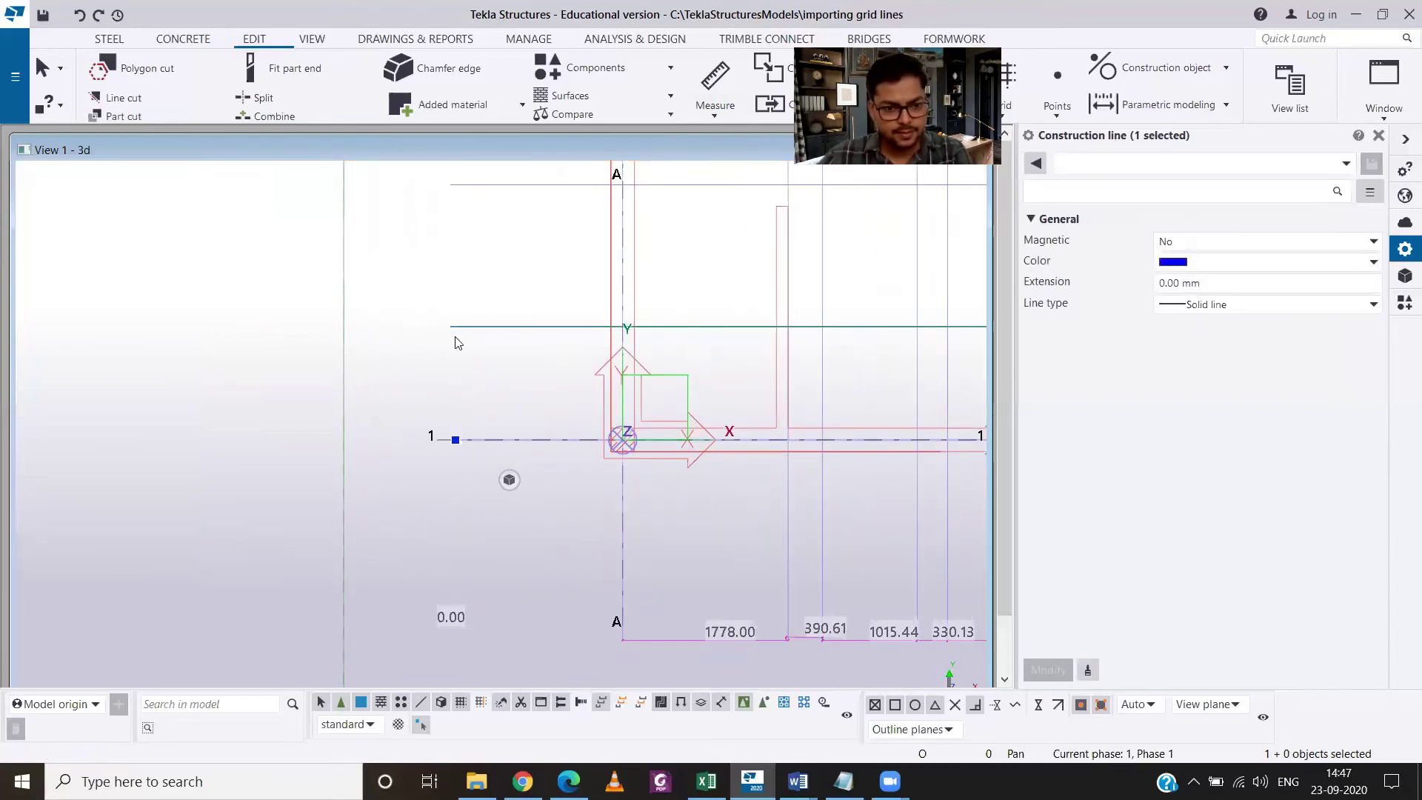
middle_click_drag(472, 322, 477, 363)
left_click(713, 91)
left_click(629, 480)
left_click(629, 368)
left_click(457, 368)
left_click(457, 228)
Continue measuring the vertical distances between successive horizontal centerlines through the middle of the plan
scroll(833, 544, "down", 3)
scroll(490, 516, "up", 3)
left_click(502, 580)
left_click(501, 511)
double_click(501, 512)
double_click(498, 301)
scroll(499, 301, "down", 4)
left_click(499, 249)
Measure the vertical distances between the uppermost horizontal centerlines and end the measuring command
middle_click_drag(498, 248, 495, 558)
double_click(502, 483)
double_click(492, 429)
double_click(492, 356)
scroll(349, 540, "down", 3)
scroll(349, 540, "up", 3)
middle_click_drag(349, 540, 629, 508)
scroll(601, 498, "down", 2)
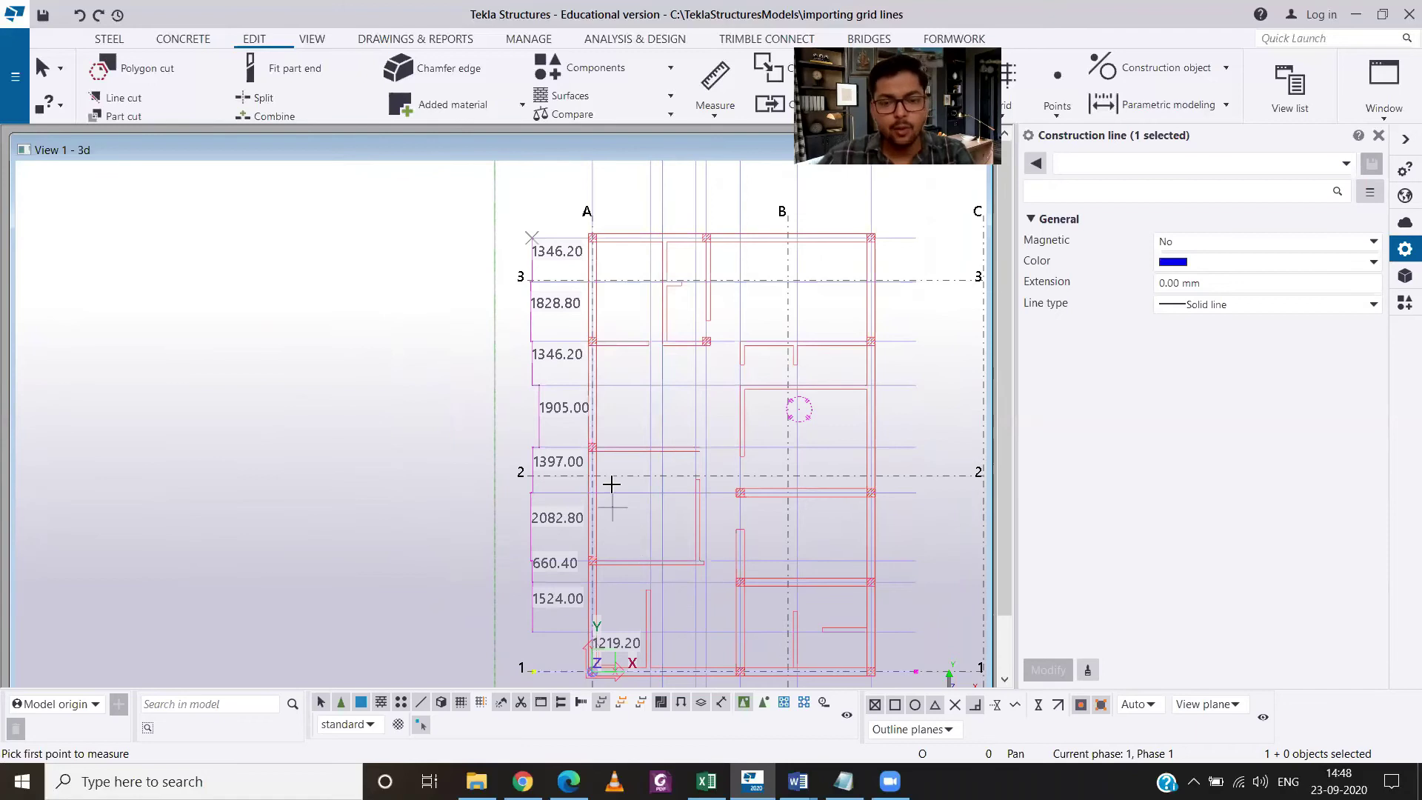
scroll(611, 484, "down", 1)
right_click(858, 524)
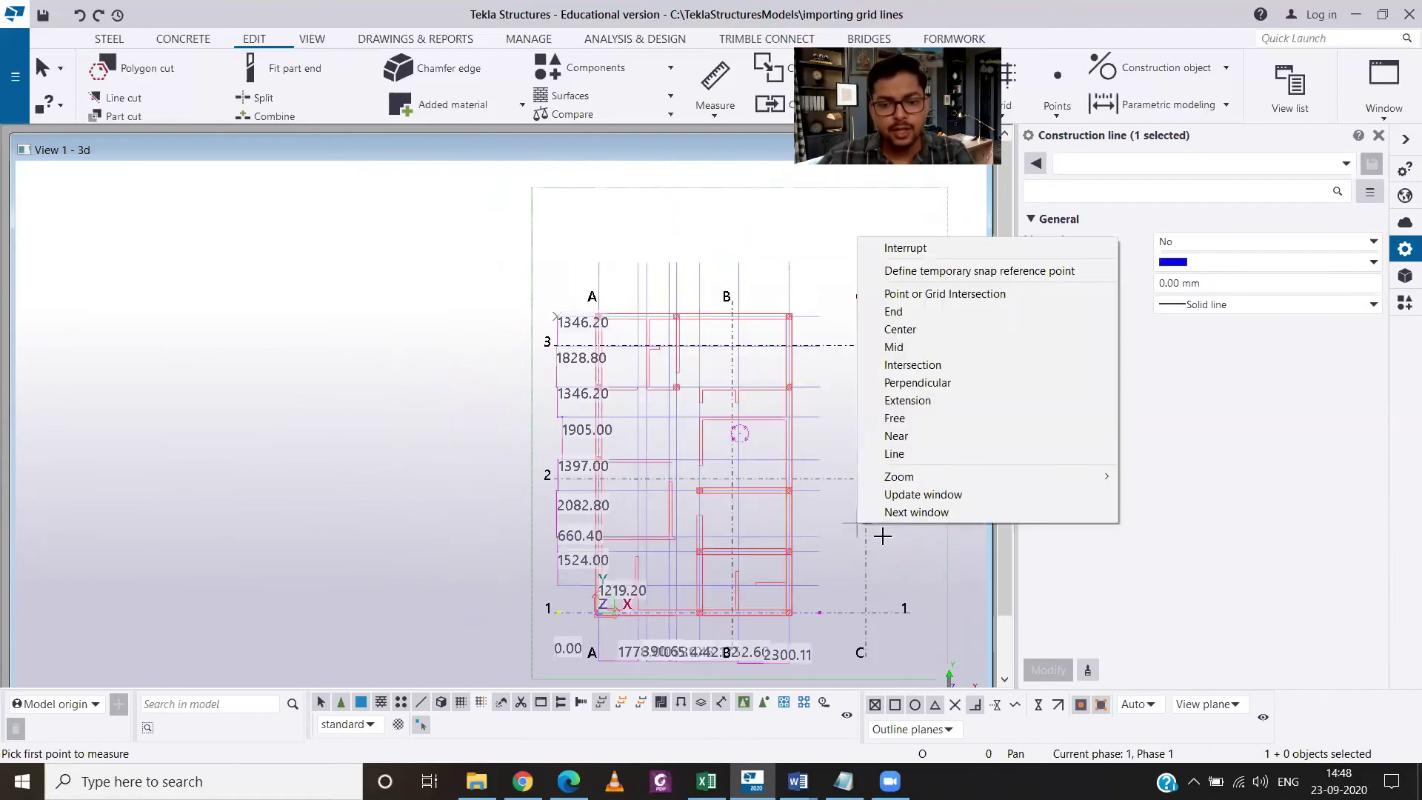
left_click(897, 248)
Select the rectangular grid and set its X coordinates to 0.00 1778.00 371.69 1015.44 330.13 1042.02 1752.02 2260.60, copied from the Notepad file
left_click(864, 348)
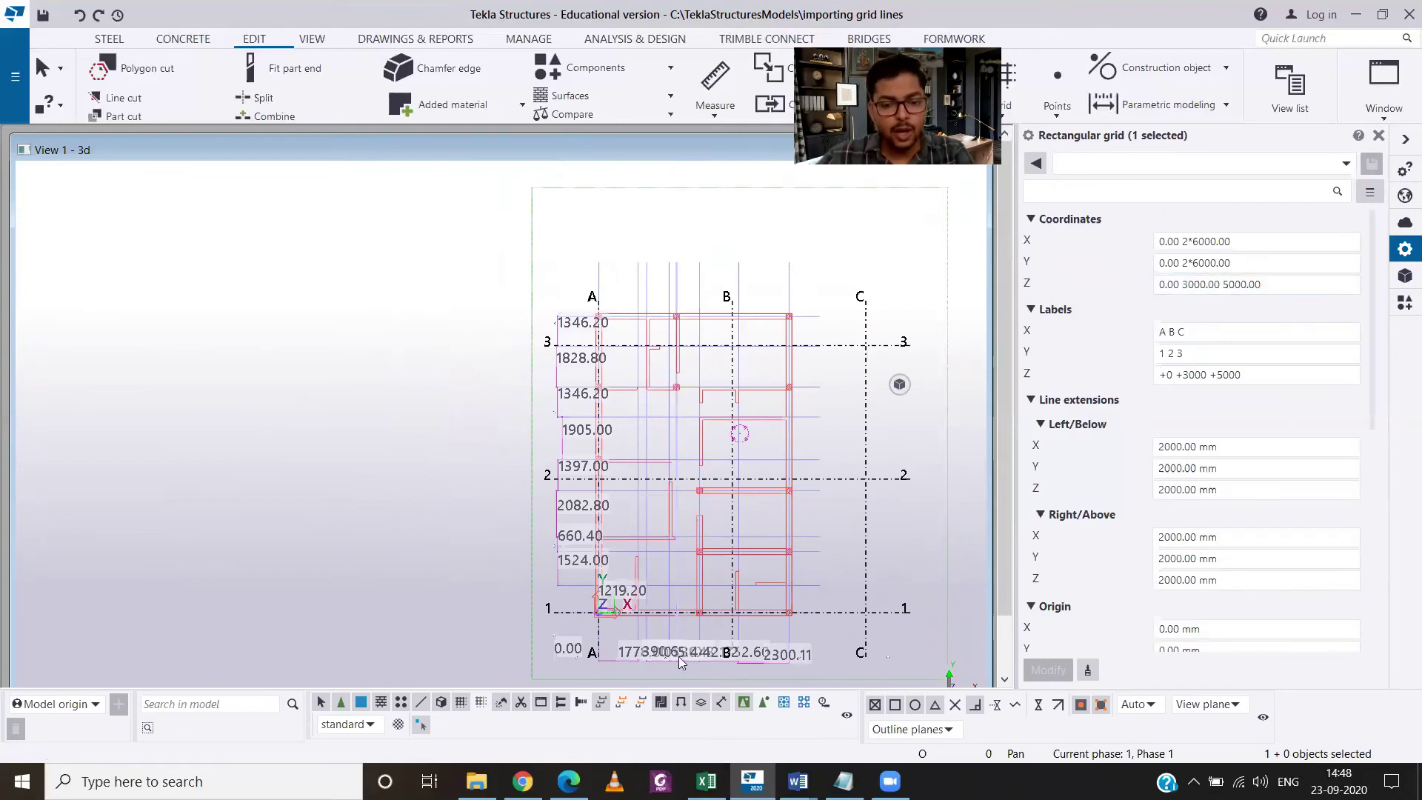
middle_click_drag(840, 552, 707, 486)
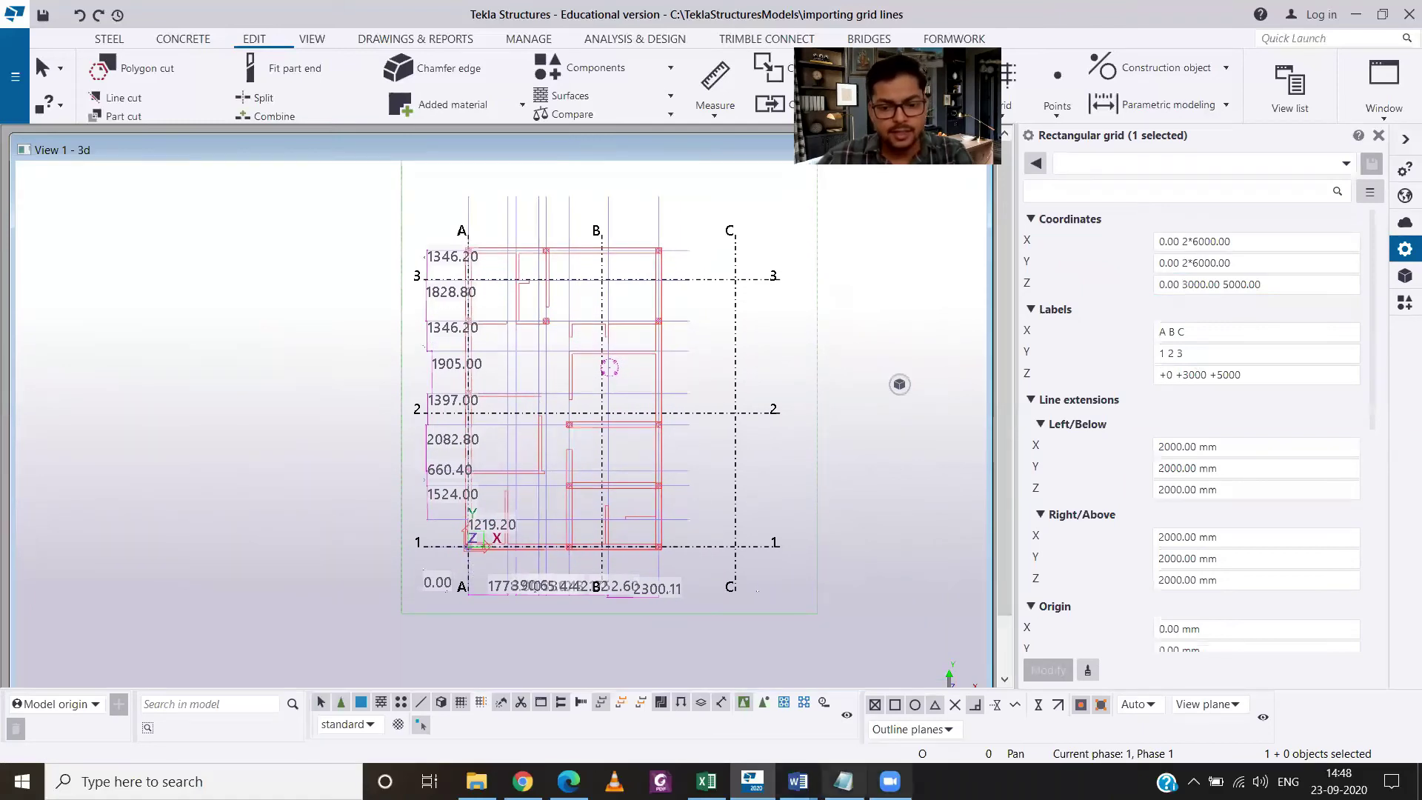
left_click(843, 781)
left_click_drag(750, 234, 270, 234)
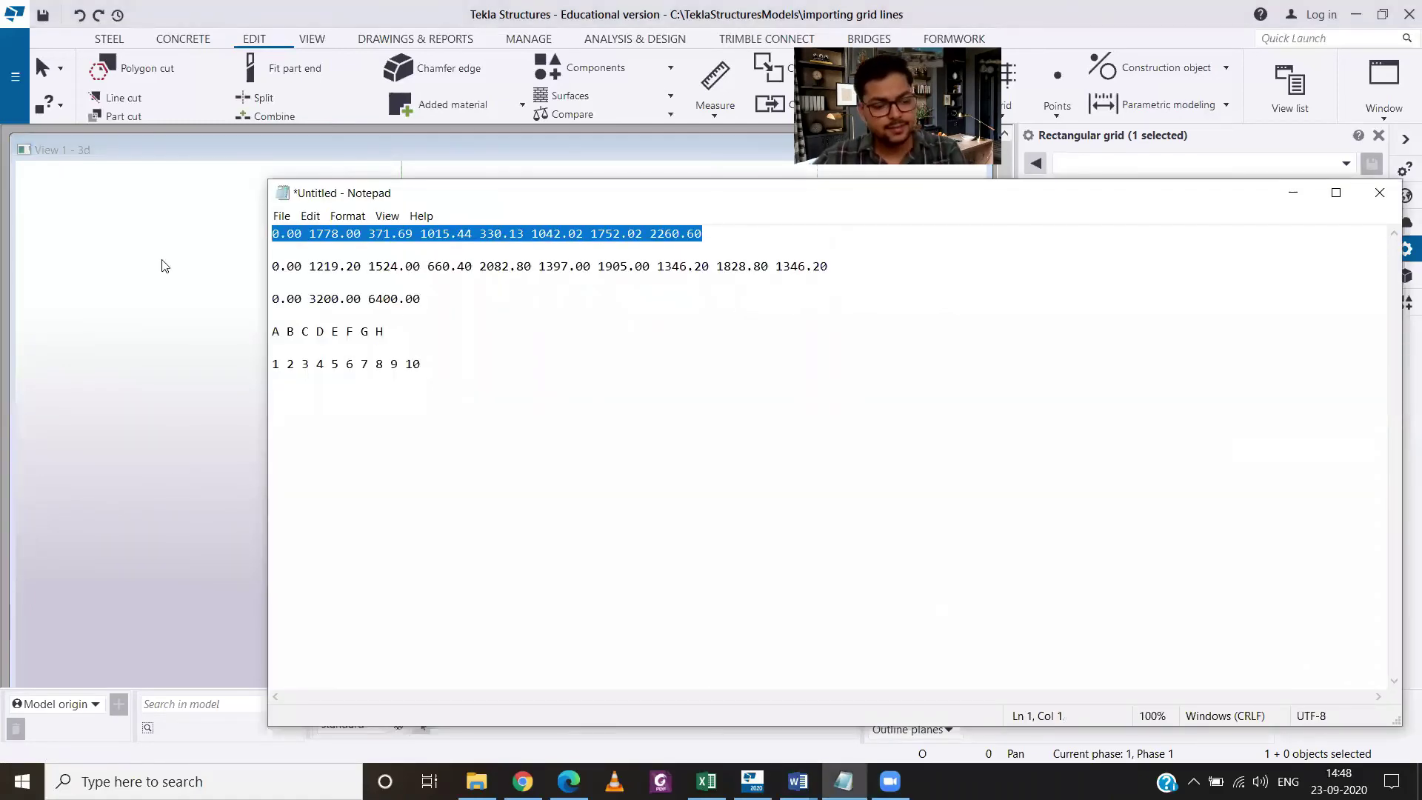
key("ctrl+c")
left_click(752, 781)
left_click(1245, 241)
key("ctrl+v")
Set the grid's Y coordinates to 0.00 1219.20 1524.00 660.40 2082.80 1397.00 1905.00 1346.20 1828.80 1346.20, copied from the Notepad file
left_click(843, 781)
left_click_drag(892, 270, 270, 269)
key("ctrl+c")
left_click(843, 781)
left_click(1259, 263)
key("ctrl+v")
Try to copy the Z coordinates 0.00 3200.00 6400.00 from the Notepad file into the grid properties
left_click(843, 782)
left_click_drag(422, 296, 271, 296)
key("ctrl+c")
left_click(752, 782)
left_click(1292, 286)
key("ctrl+v")
Set the grid's X labels to A B C D E F G H, copied from the Notepad file
left_click(1244, 331)
left_click(843, 781)
left_click_drag(385, 331, 251, 331)
key("ctrl+c")
left_click(751, 781)
key("ctrl+v")
left_click(843, 782)
left_click(421, 364)
left_click_drag(421, 363, 271, 363)
key("ctrl+c")
left_click(752, 781)
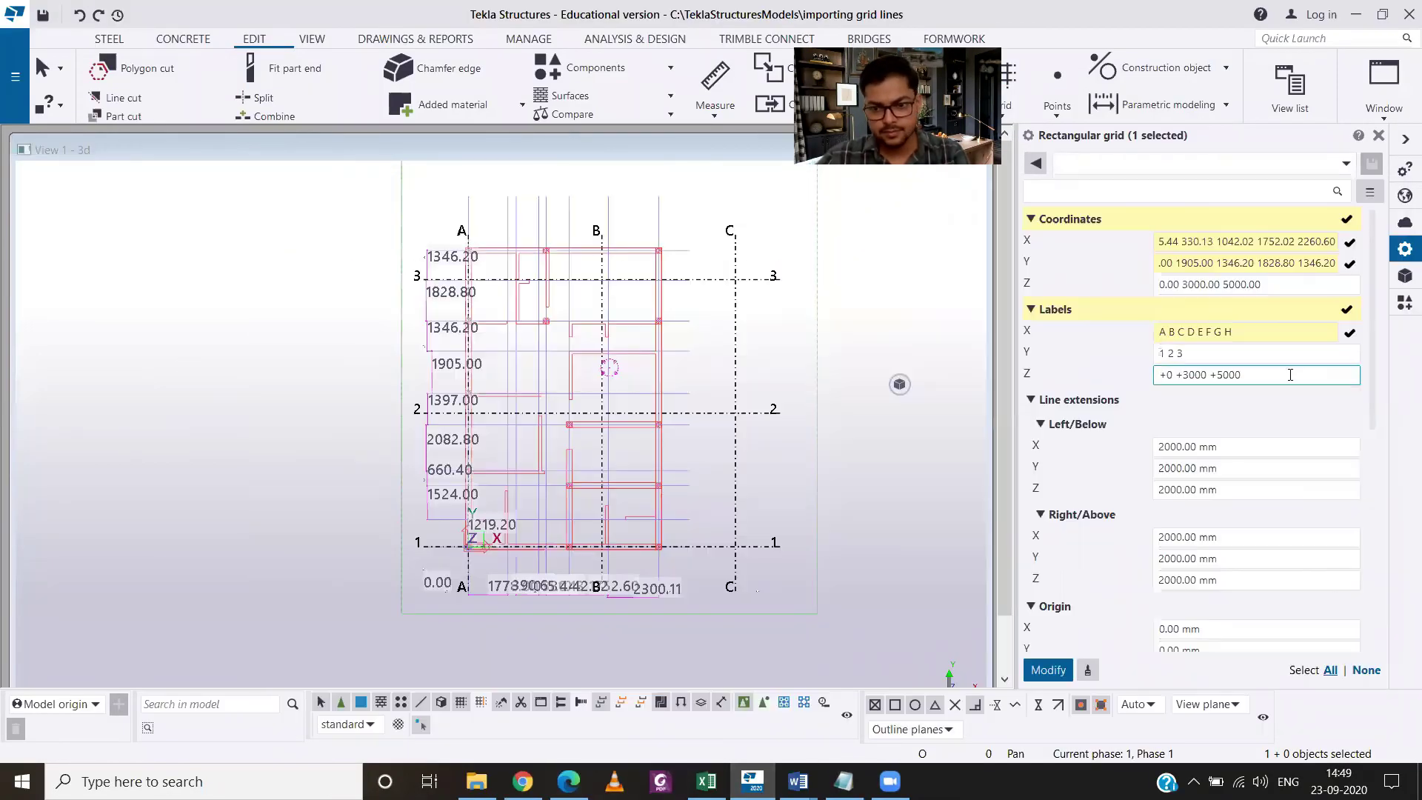
left_click(1244, 353)
key("ctrl+v")
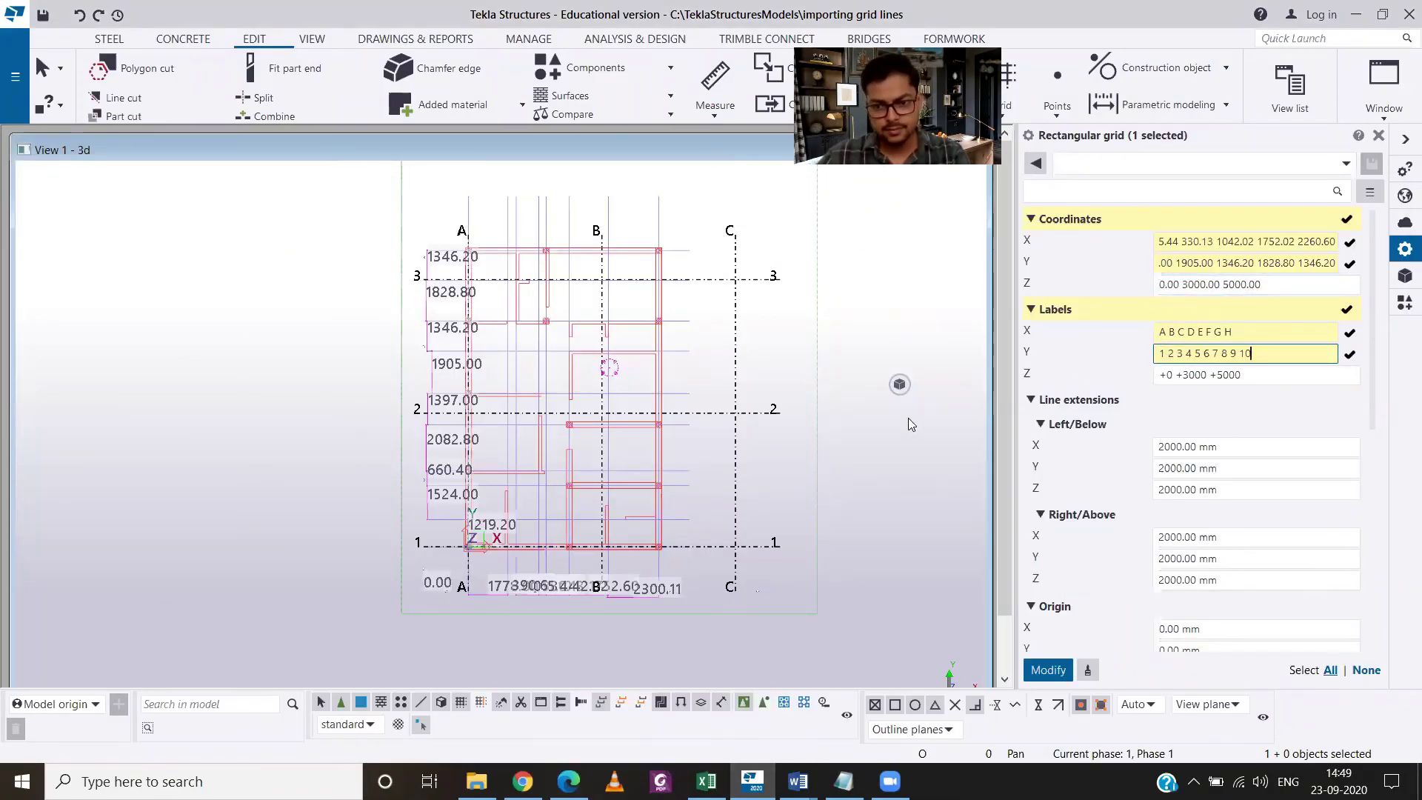
left_click(1048, 669)
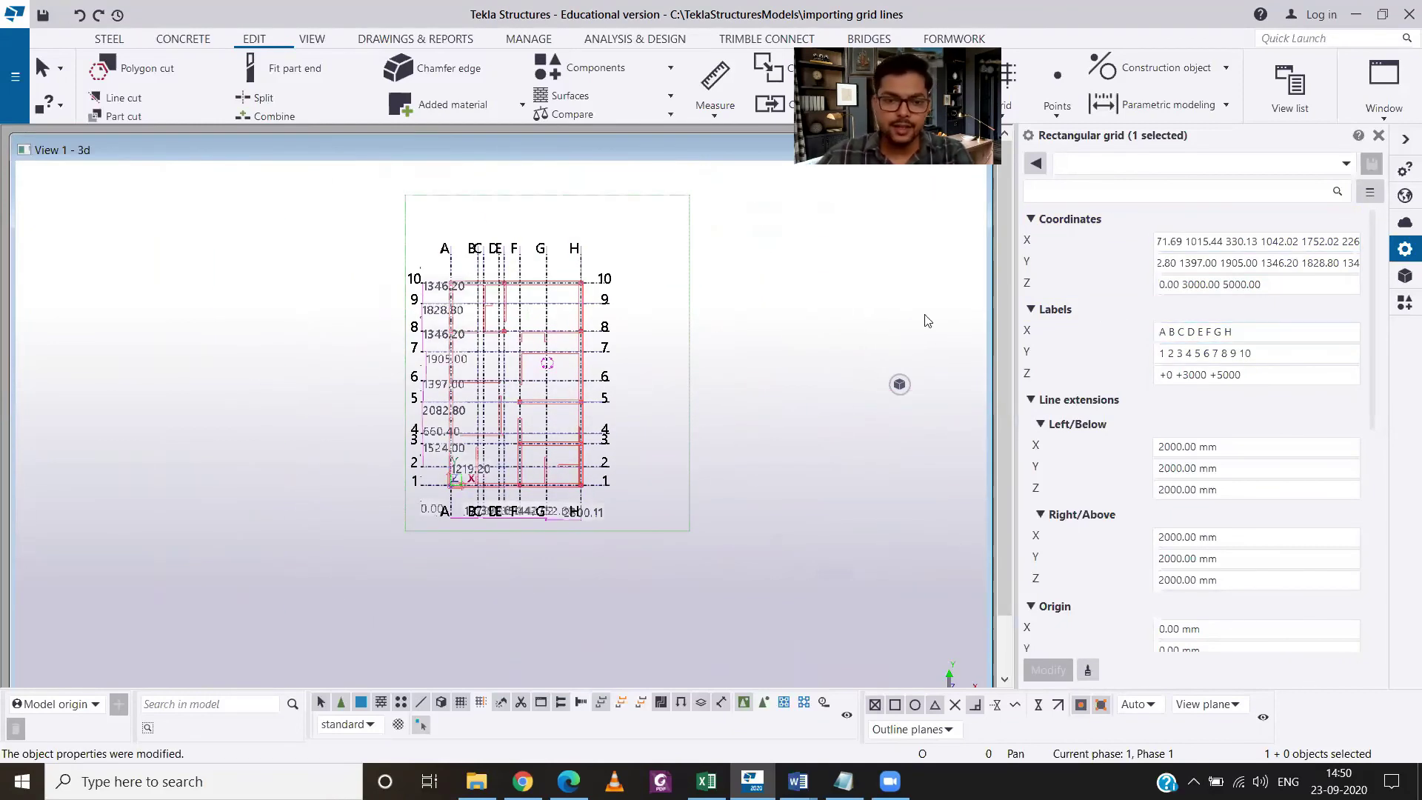
scroll(482, 372, "up", 7)
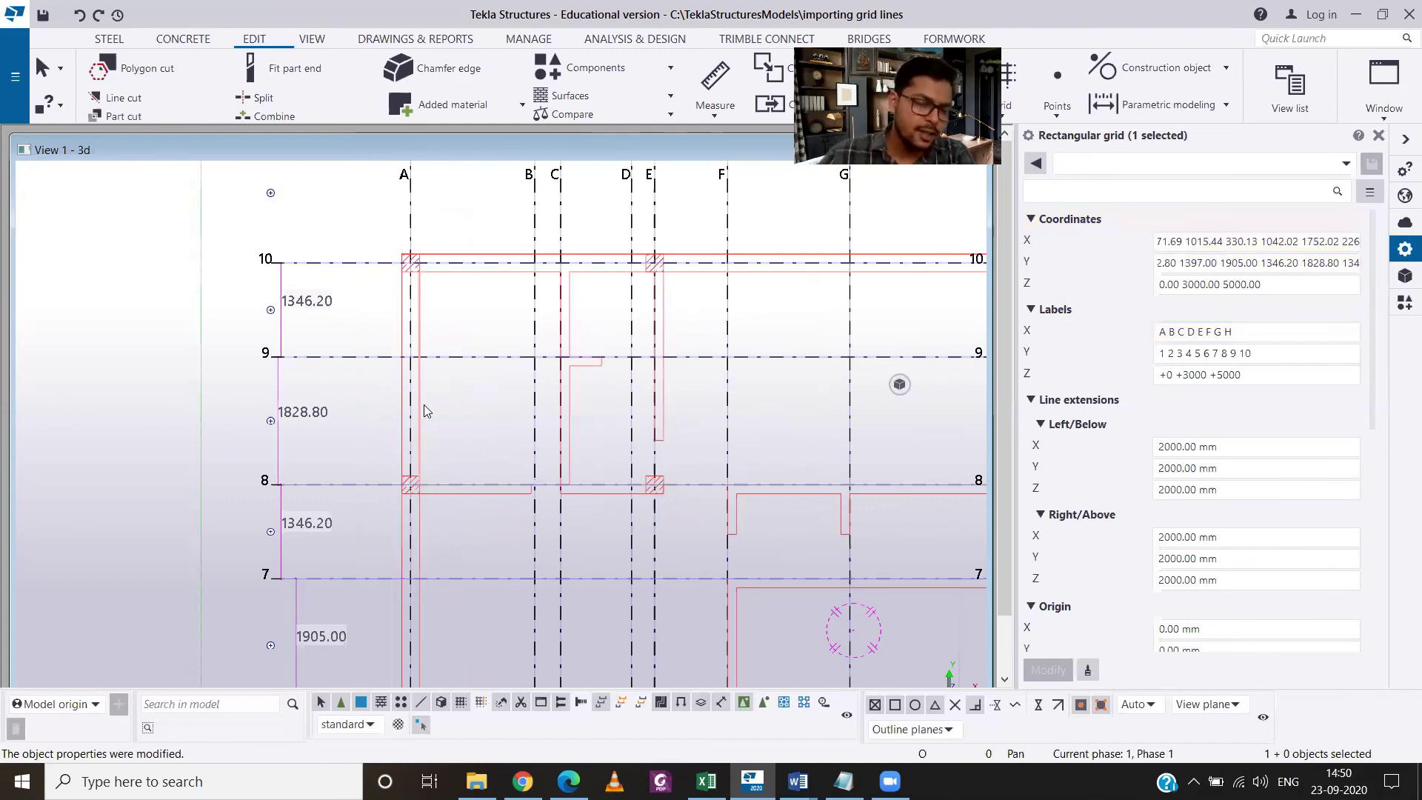
scroll(424, 405, "down", 5)
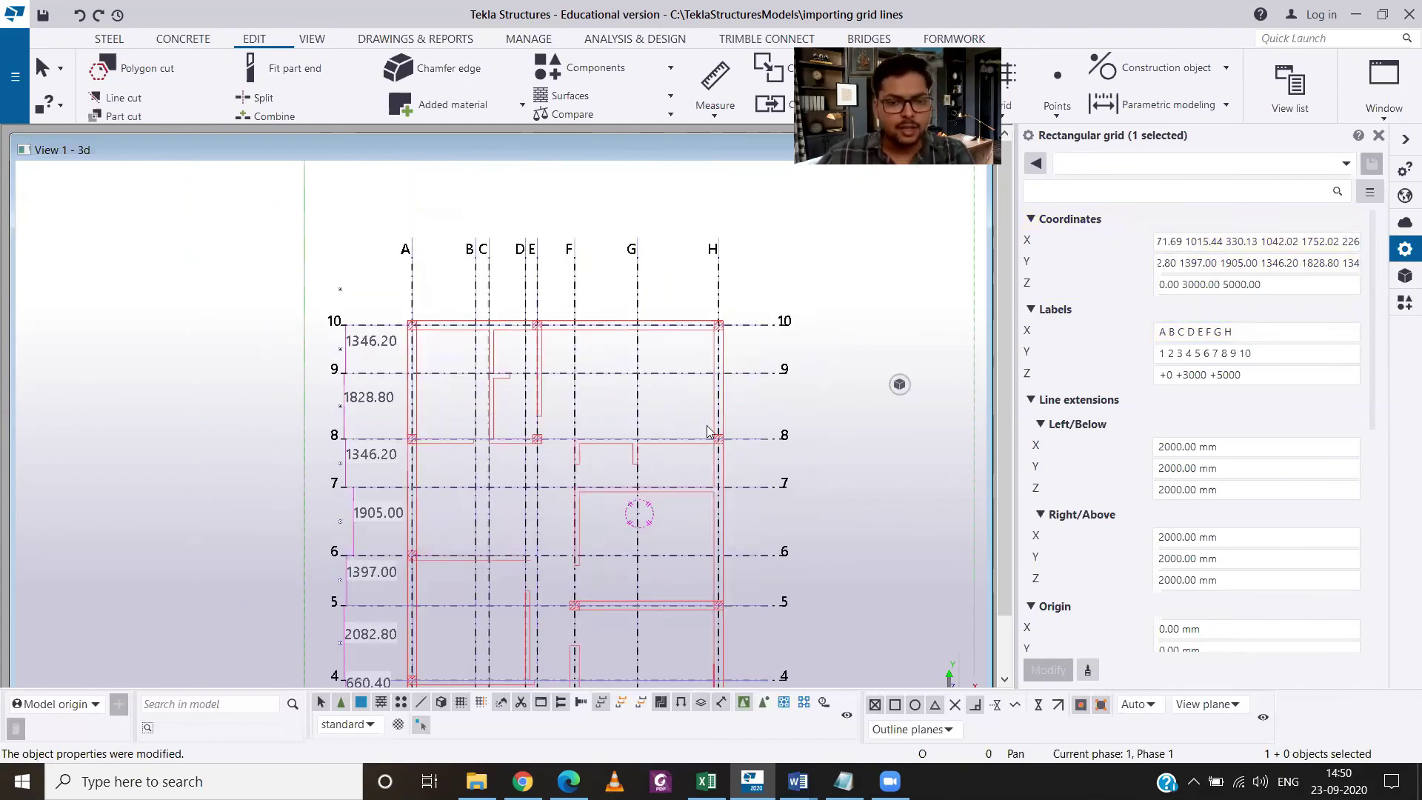